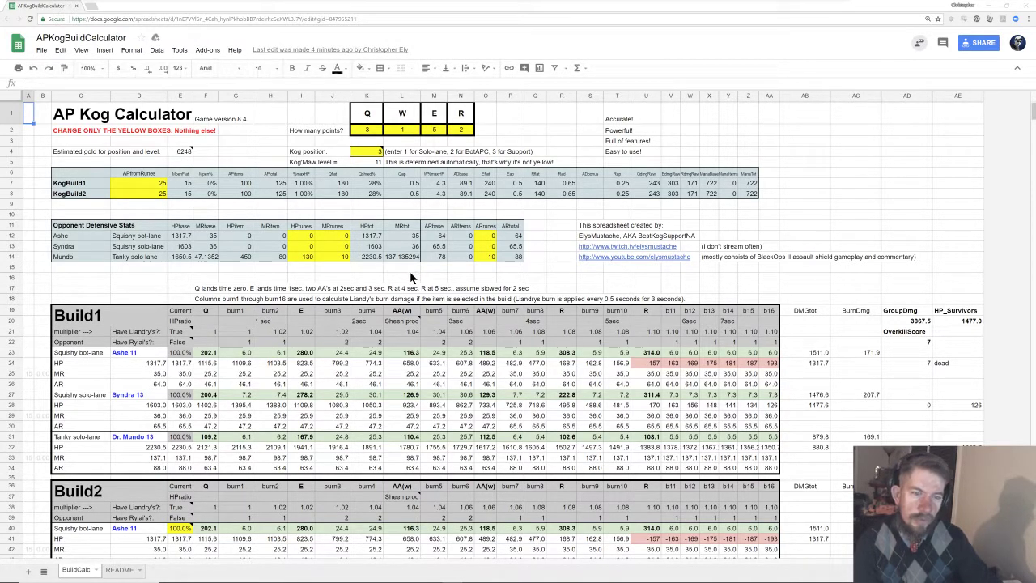
- Reduce the displayed decimals of Mundo's MRtot value in the Opponent Defensive Stats table to one decimal place
{"action": "scroll", "coordinate": [409, 271], "scroll_direction": "down", "scroll_amount": 4}
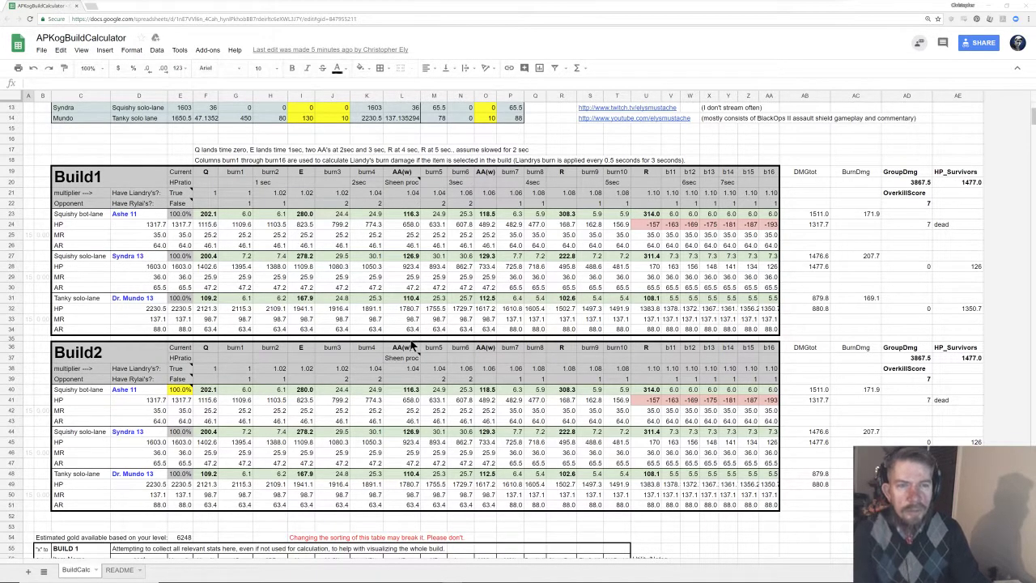
{"action": "left_click", "coordinate": [402, 120]}
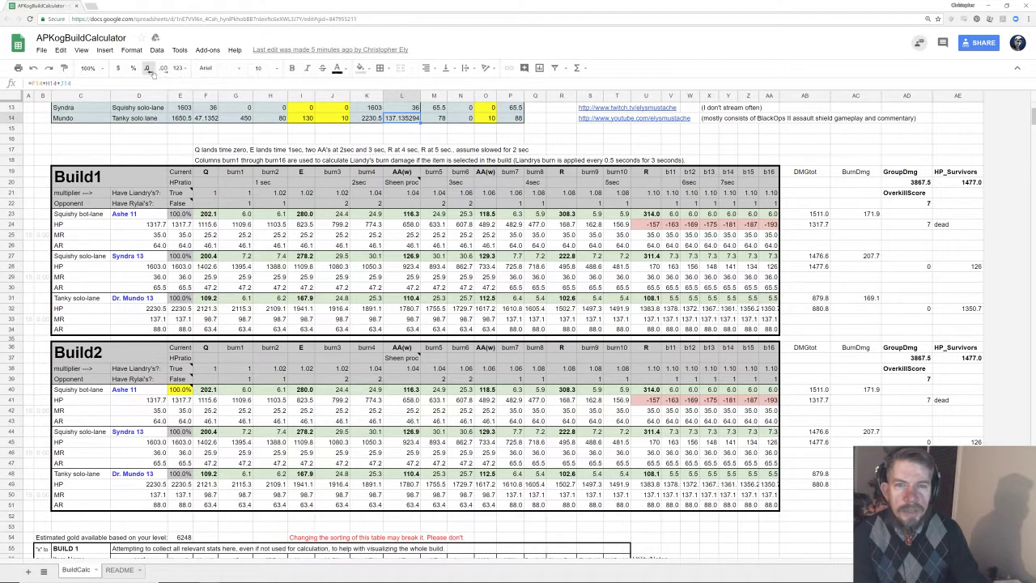
{"action": "left_click", "coordinate": [150, 71]}
{"action": "left_click", "coordinate": [149, 71]}
{"action": "left_click", "coordinate": [150, 71]}
{"action": "left_click", "coordinate": [150, 71]}
{"action": "left_click", "coordinate": [149, 72]}
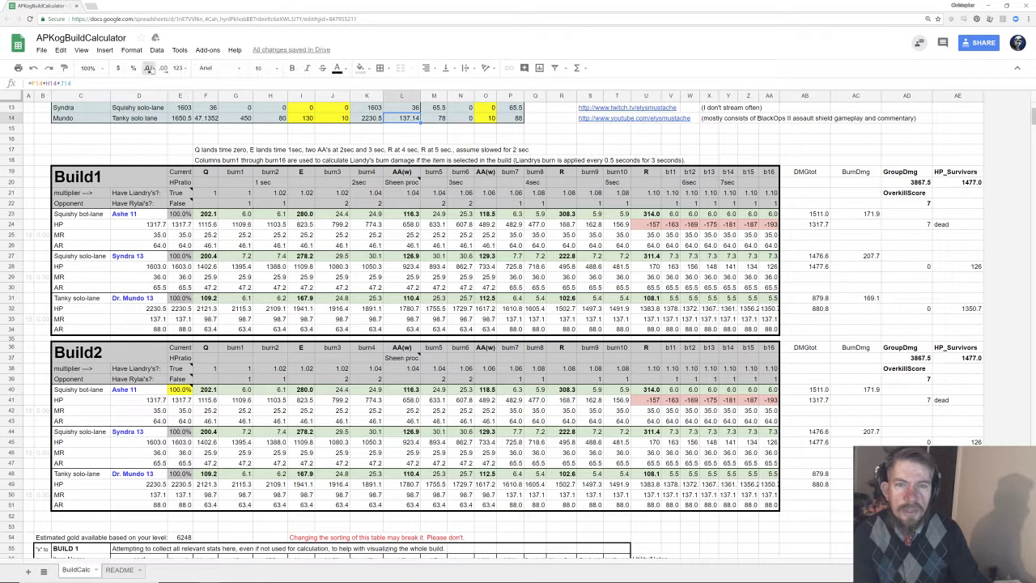
- Review the Kog position note, the Opponent Defensive Stats table and the Build1 and Build2 damage tables
{"action": "scroll", "coordinate": [559, 392], "scroll_direction": "down", "scroll_amount": 3}
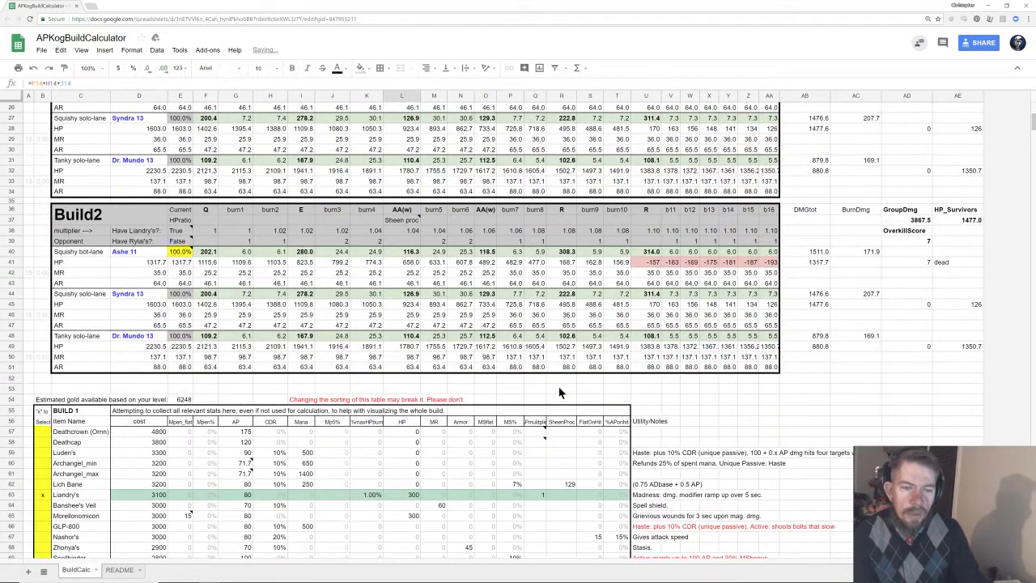
{"action": "scroll", "coordinate": [552, 382], "scroll_direction": "up", "scroll_amount": 5}
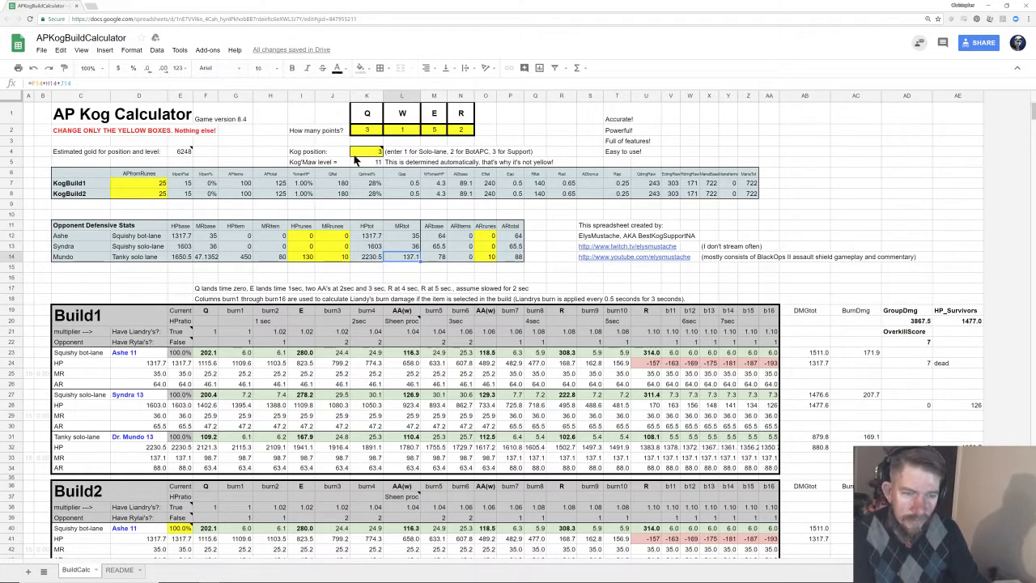
{"action": "mouse_move", "coordinate": [360, 154]}
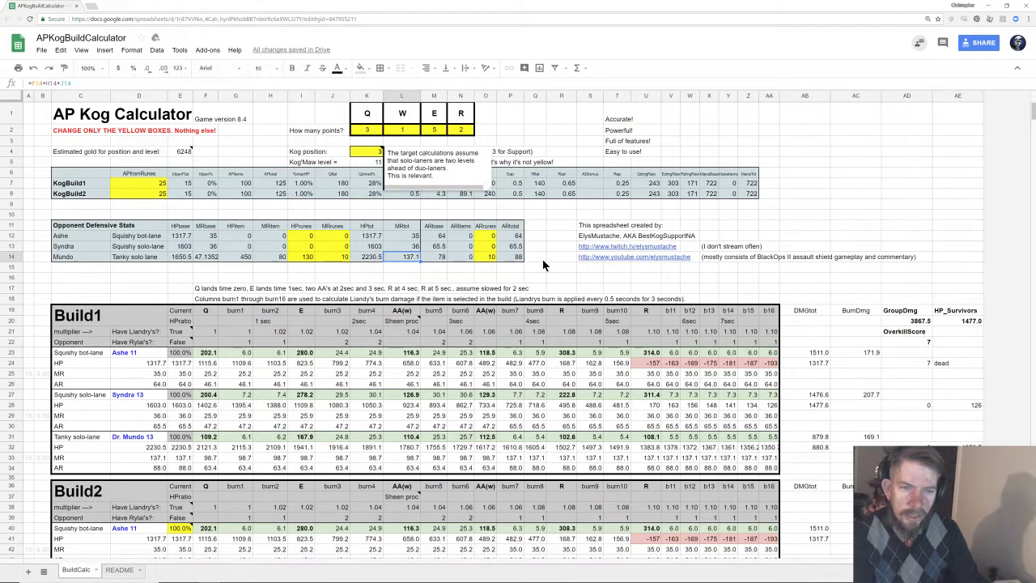
{"action": "left_click", "coordinate": [544, 238]}
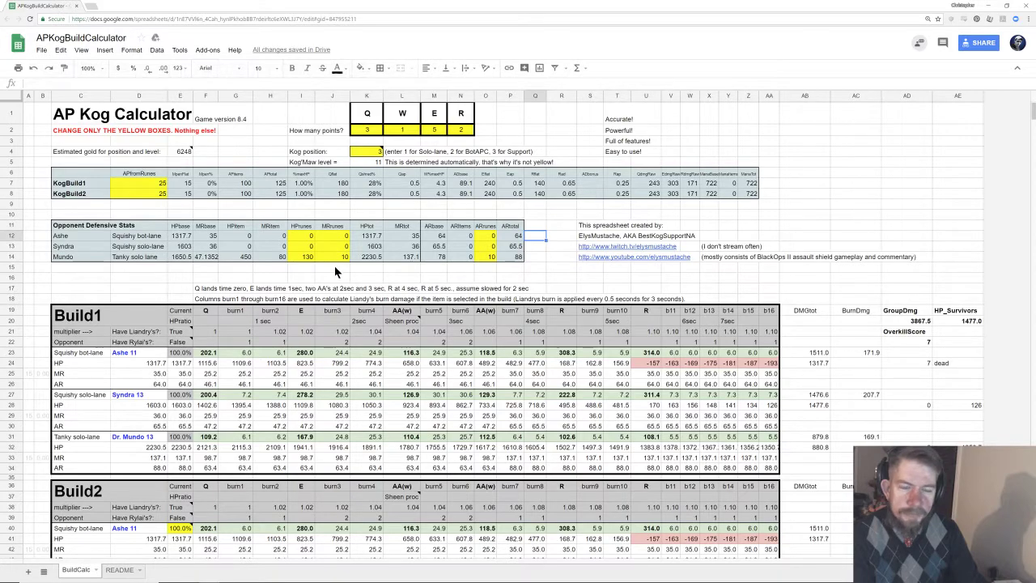
{"action": "scroll", "coordinate": [334, 266], "scroll_direction": "down", "scroll_amount": 1}
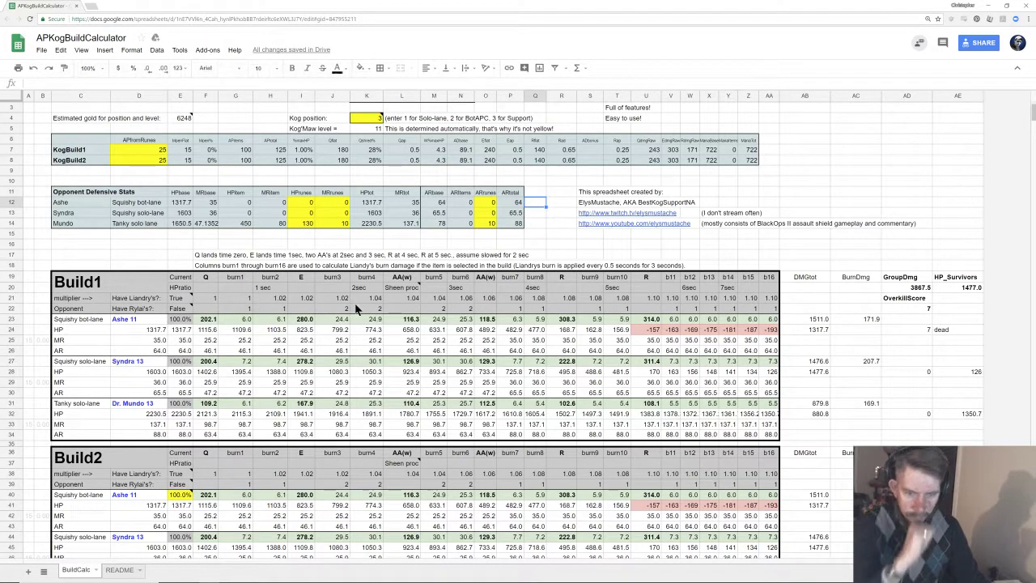
{"action": "scroll", "coordinate": [357, 308], "scroll_direction": "down", "scroll_amount": 3}
{"action": "scroll", "coordinate": [355, 304], "scroll_direction": "down", "scroll_amount": 2}
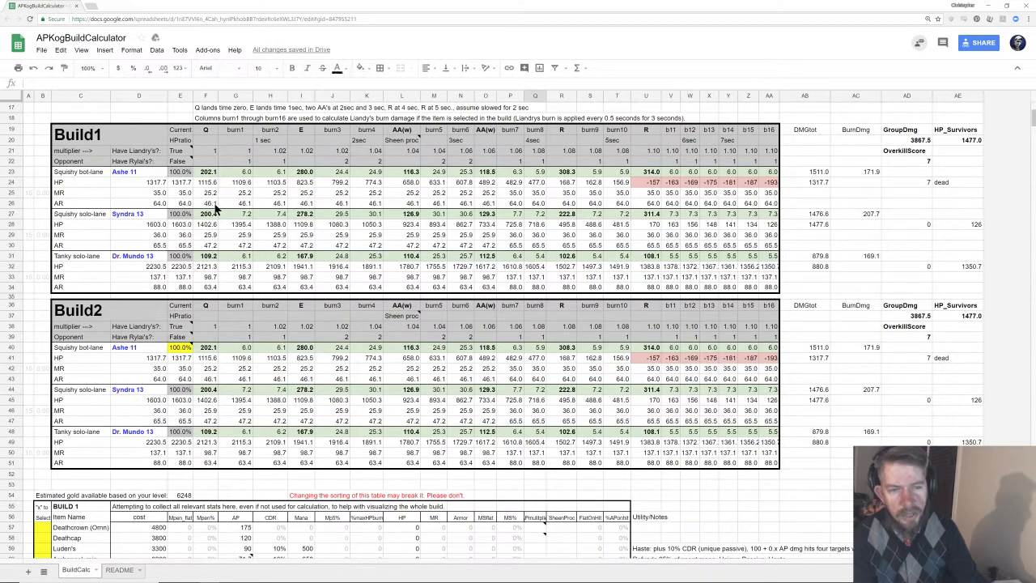
{"action": "scroll", "coordinate": [222, 209], "scroll_direction": "up", "scroll_amount": 1}
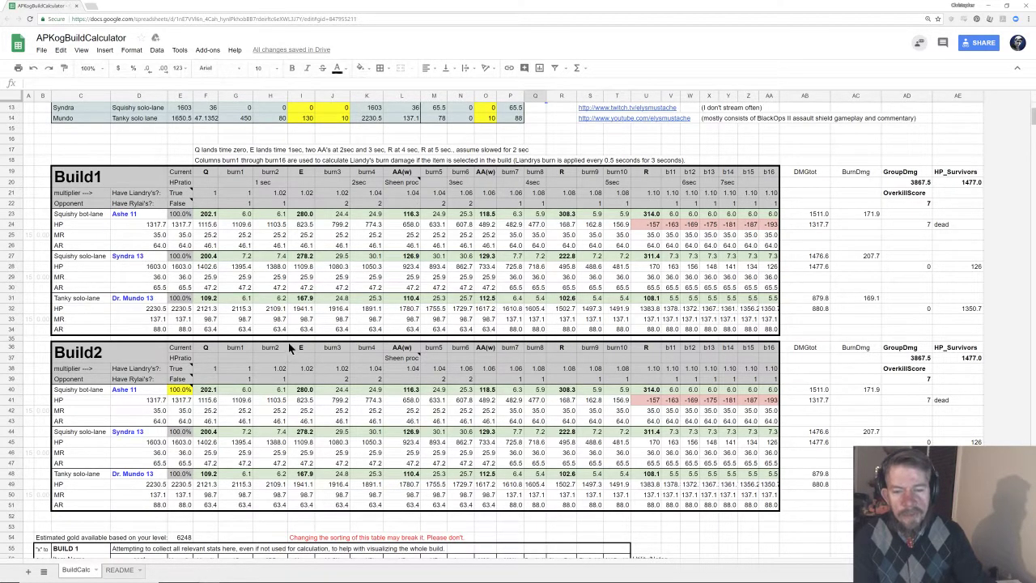
- Examine the BUILD 1 item table, including item costs, stats, utility notes and the items marked as selected
{"action": "scroll", "coordinate": [289, 343], "scroll_direction": "down", "scroll_amount": 5}
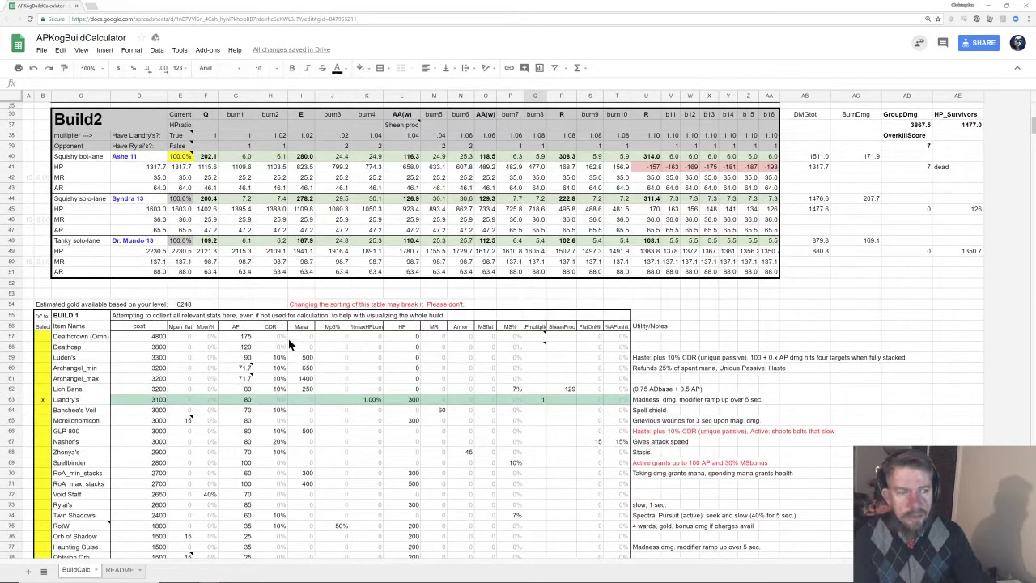
{"action": "scroll", "coordinate": [288, 344], "scroll_direction": "down", "scroll_amount": 3}
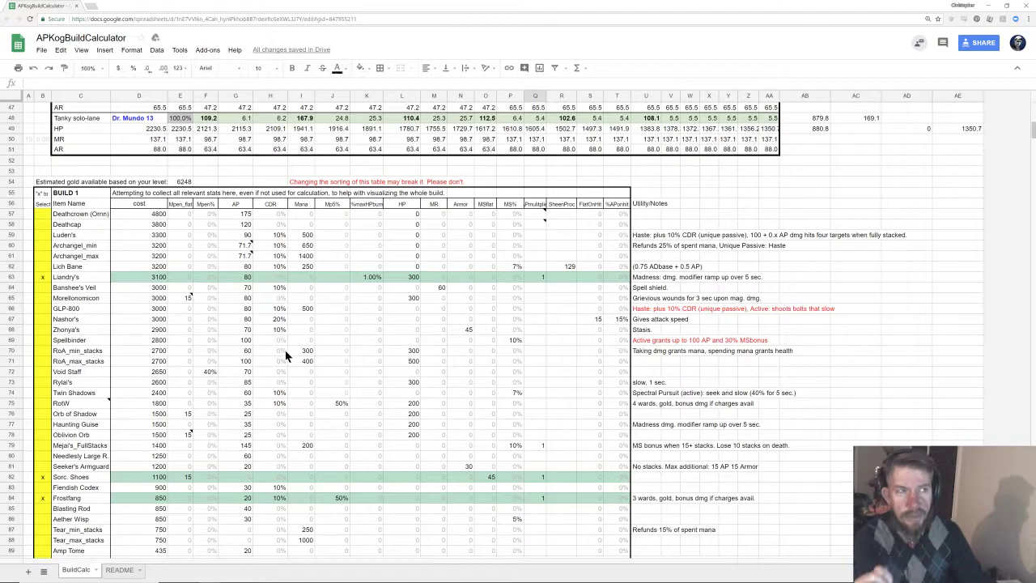
{"action": "scroll", "coordinate": [285, 349], "scroll_direction": "down", "scroll_amount": 1}
{"action": "scroll", "coordinate": [285, 355], "scroll_direction": "down", "scroll_amount": 1}
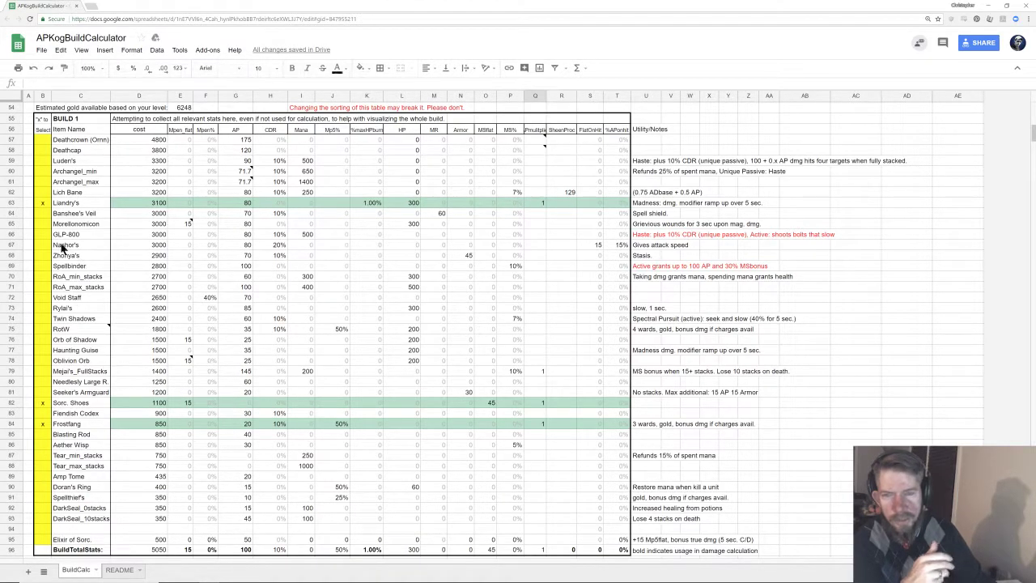
- Inspect the Kog'Maw level cell and the Q points cell, and return to the BUILD 1 item table
{"action": "scroll", "coordinate": [81, 249], "scroll_direction": "up", "scroll_amount": 10}
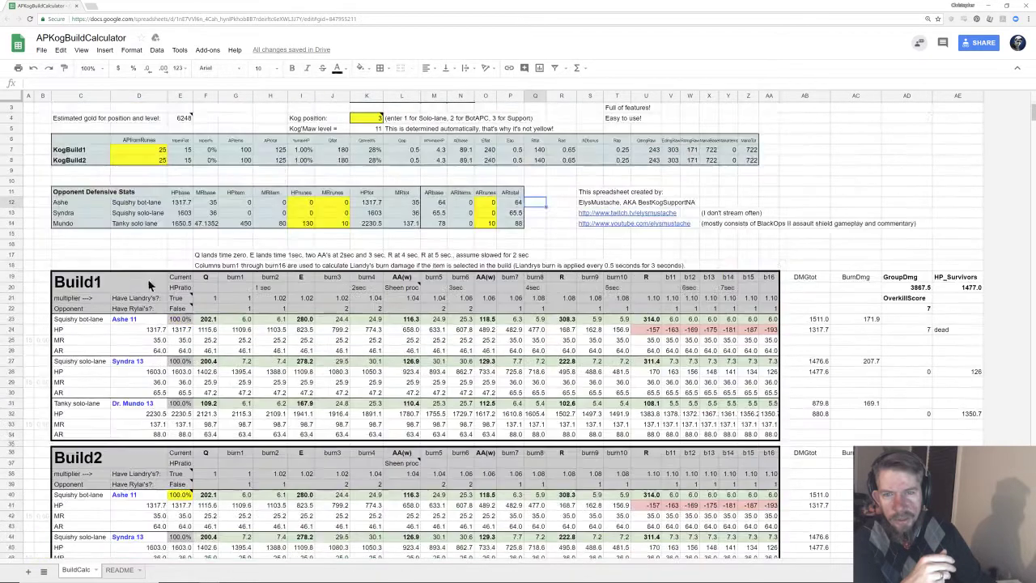
{"action": "left_click", "coordinate": [375, 163]}
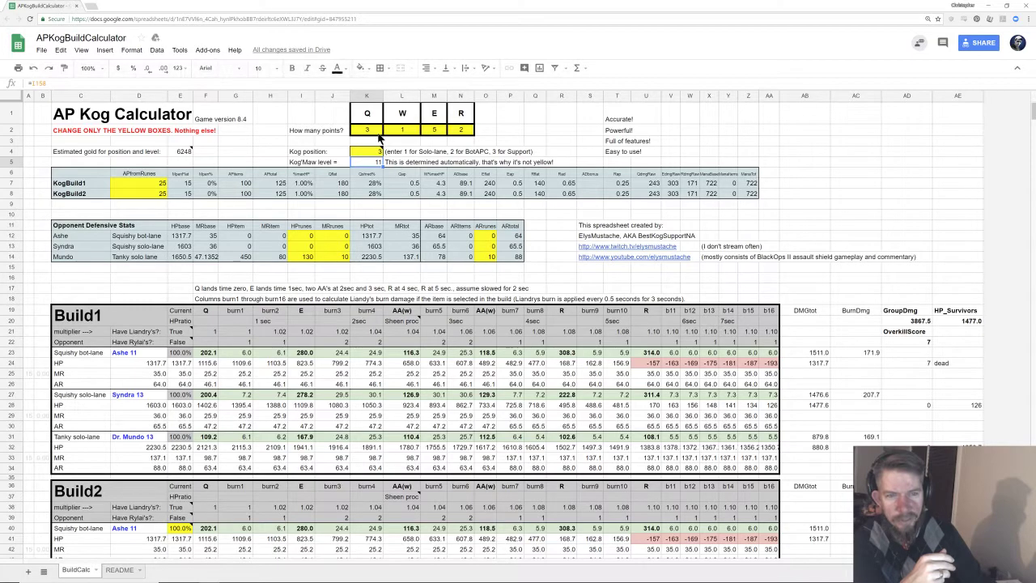
{"action": "double_click", "coordinate": [377, 133]}
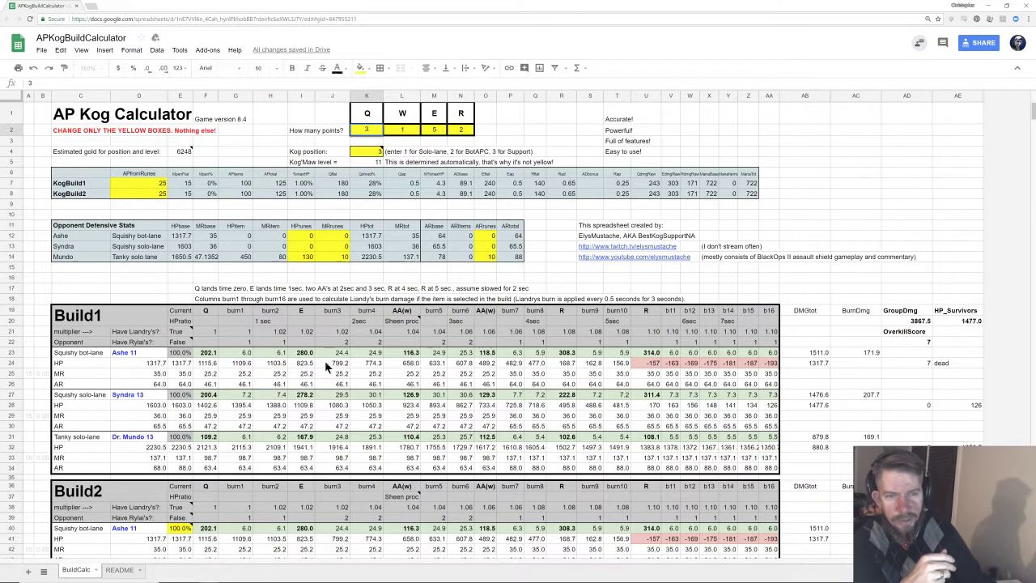
{"action": "scroll", "coordinate": [332, 356], "scroll_direction": "down", "scroll_amount": 10}
{"action": "scroll", "coordinate": [331, 398], "scroll_direction": "down", "scroll_amount": 2}
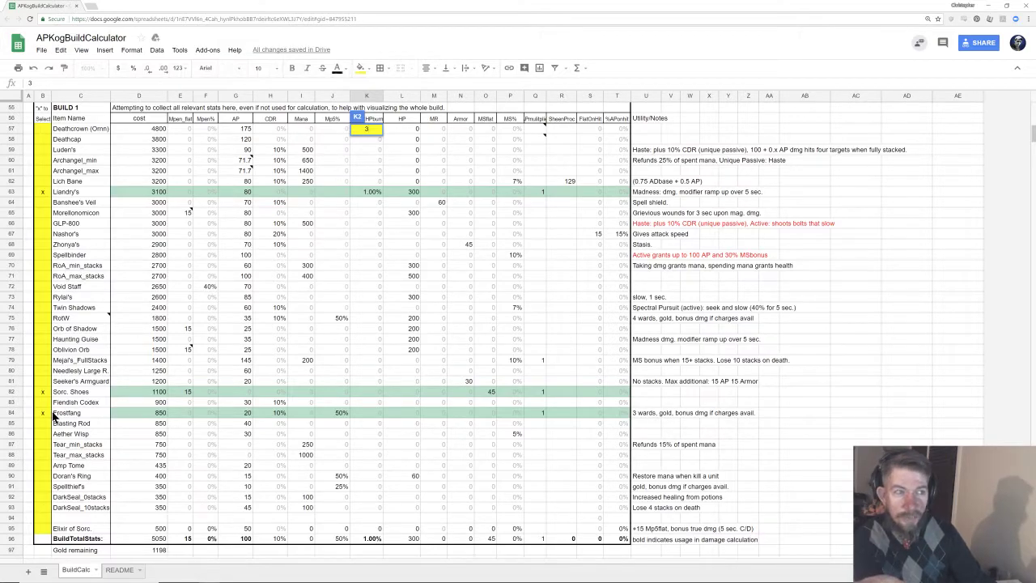
- Switch to the League of Legends client to view the champion collection, and return to the spreadsheet
{"action": "mouse_move", "coordinate": [97, 578]}
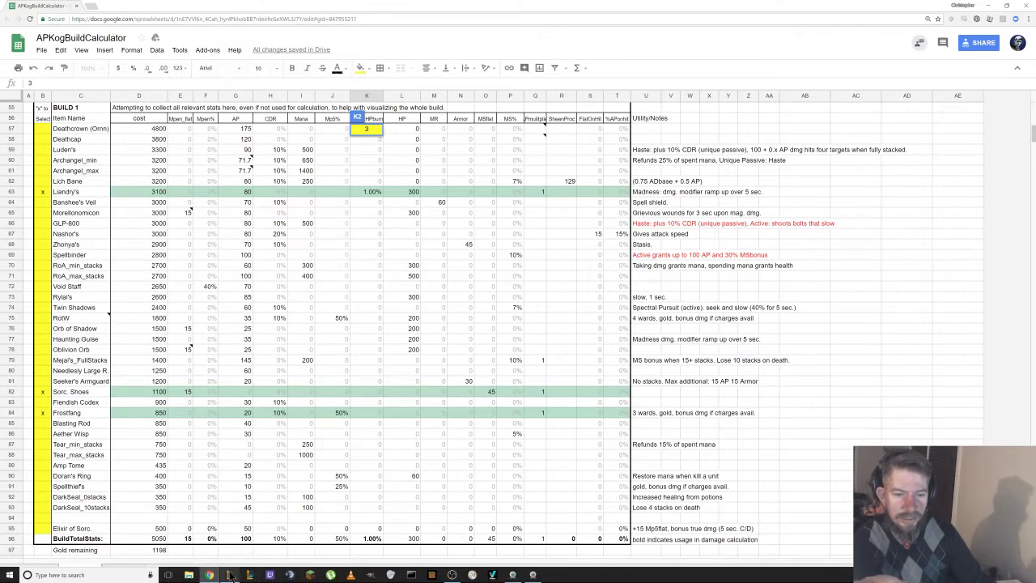
{"action": "mouse_move", "coordinate": [231, 575]}
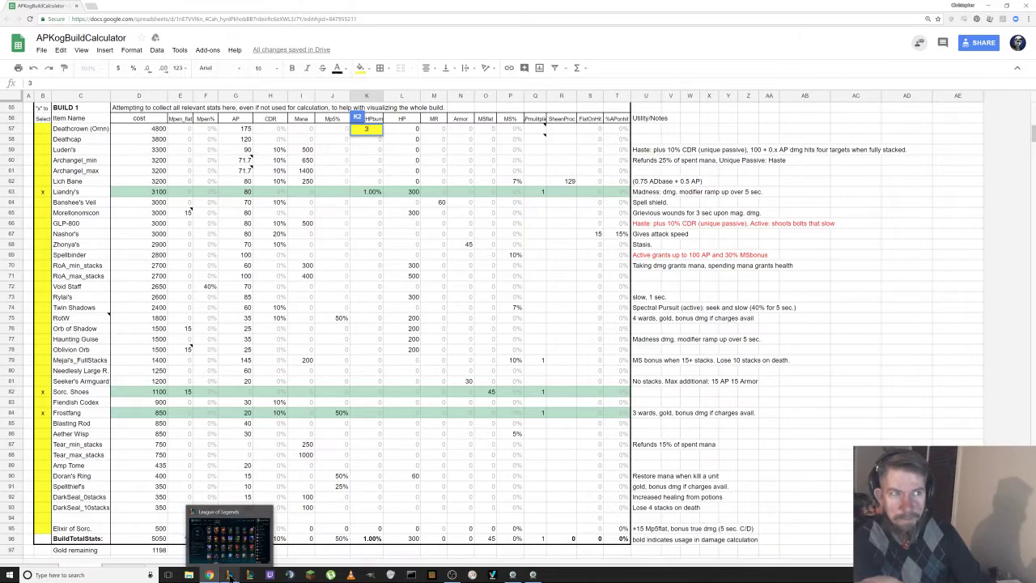
{"action": "left_click", "coordinate": [230, 574]}
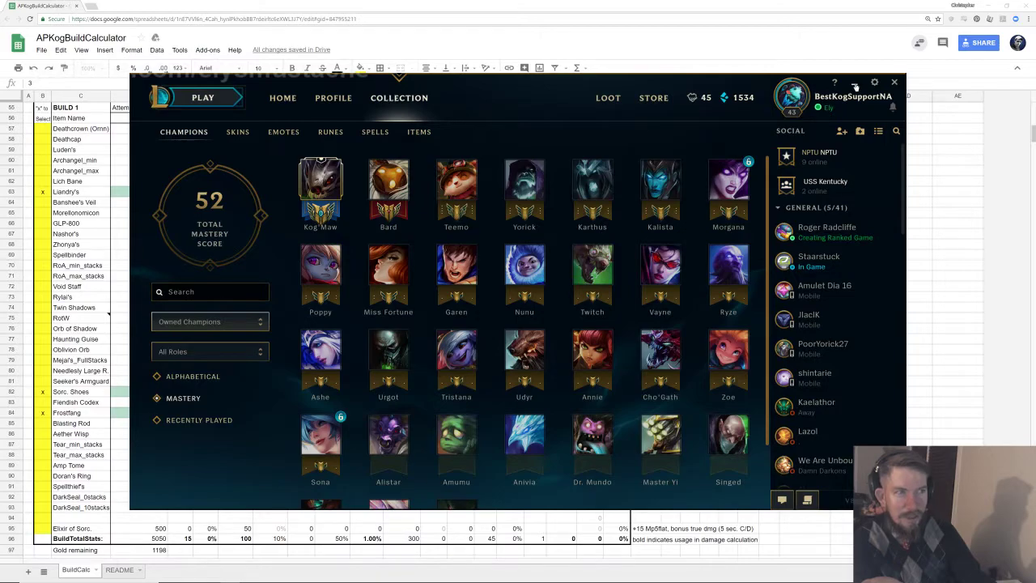
{"action": "left_click", "coordinate": [855, 84]}
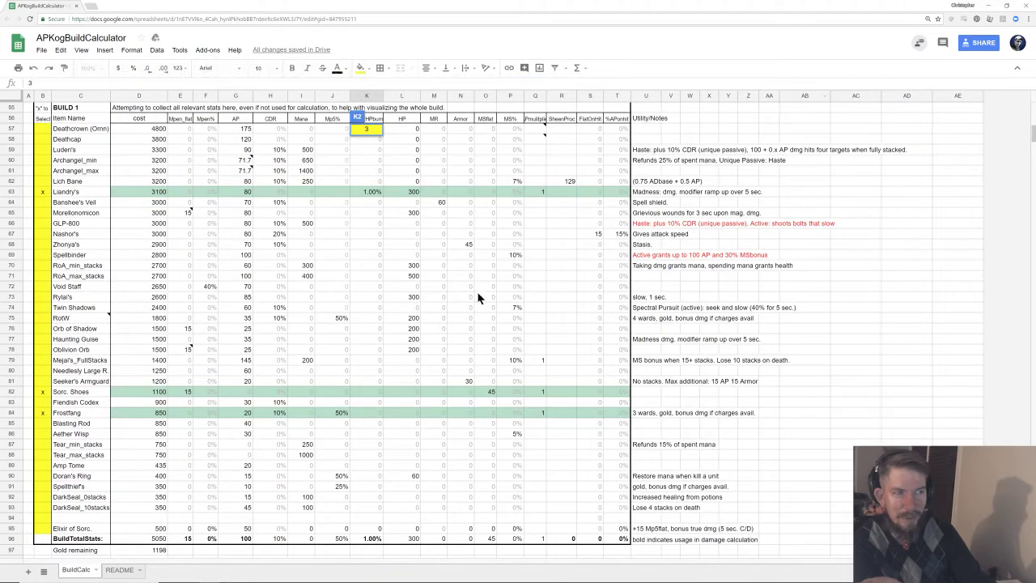
{"action": "left_click", "coordinate": [844, 339]}
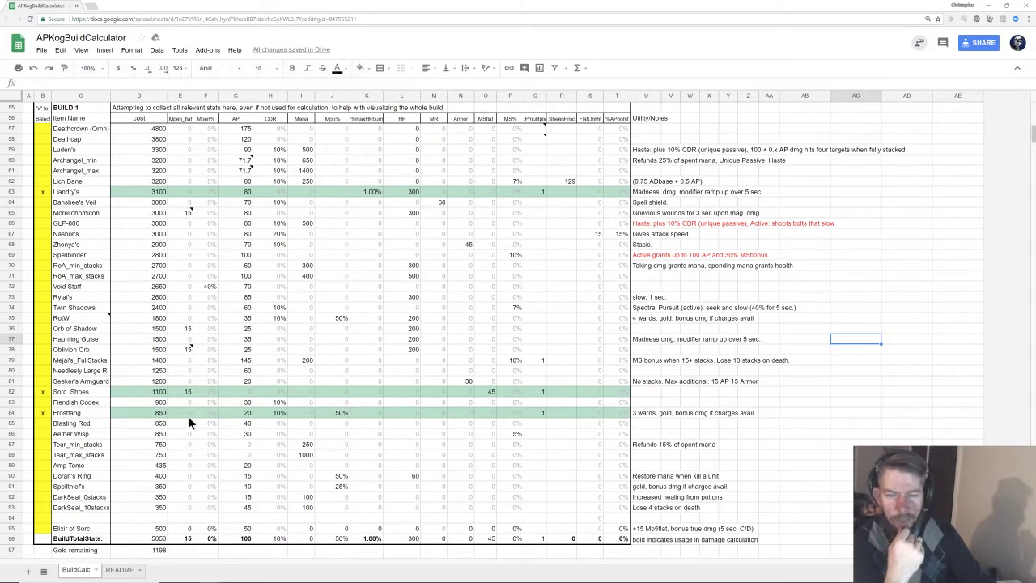
- Select Void Staff for Build 2 by entering x beside it in the BUILD 2 item table
{"action": "scroll", "coordinate": [143, 370], "scroll_direction": "down", "scroll_amount": 3}
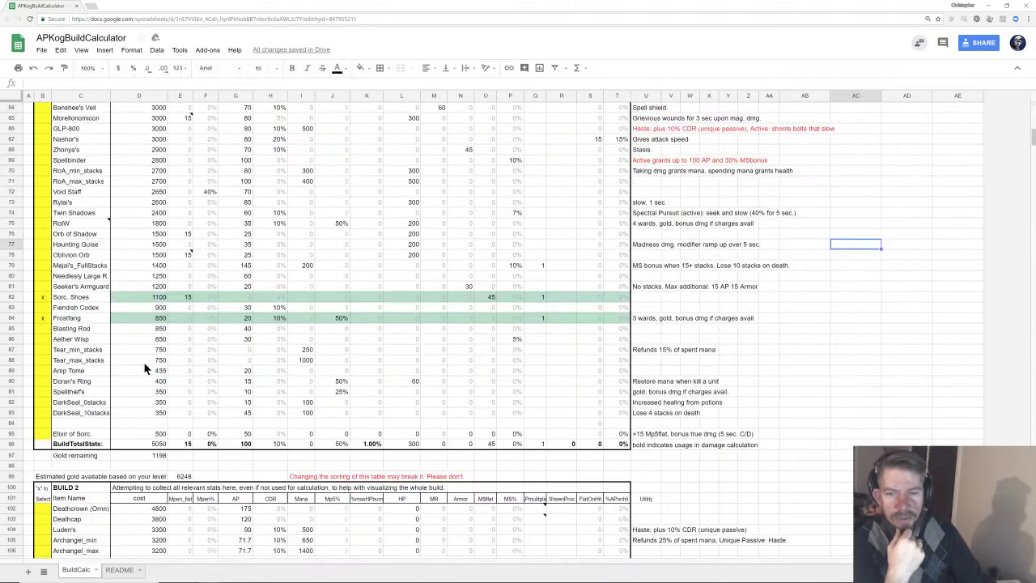
{"action": "scroll", "coordinate": [143, 369], "scroll_direction": "down", "scroll_amount": 8}
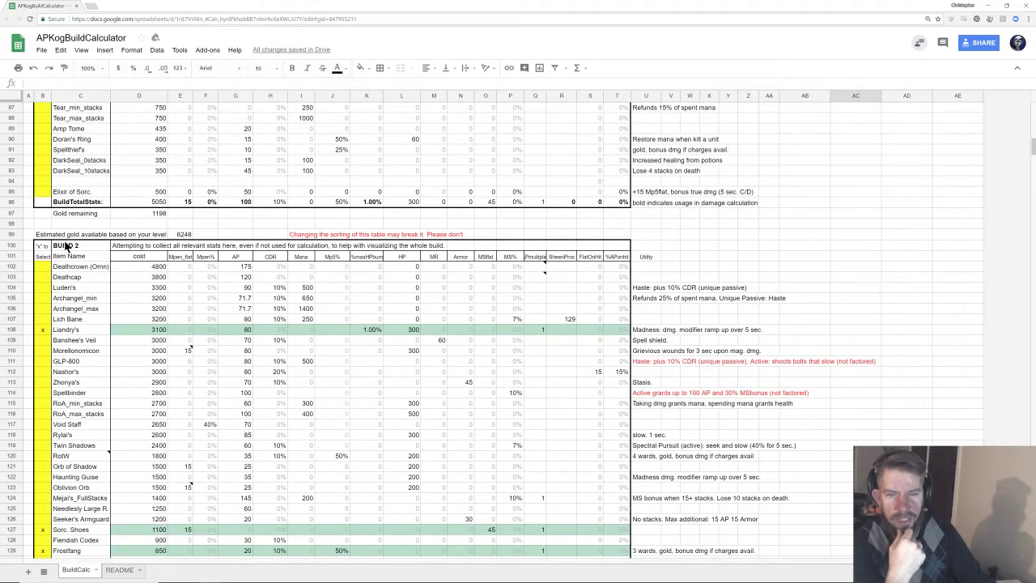
{"action": "scroll", "coordinate": [130, 291], "scroll_direction": "down", "scroll_amount": 4}
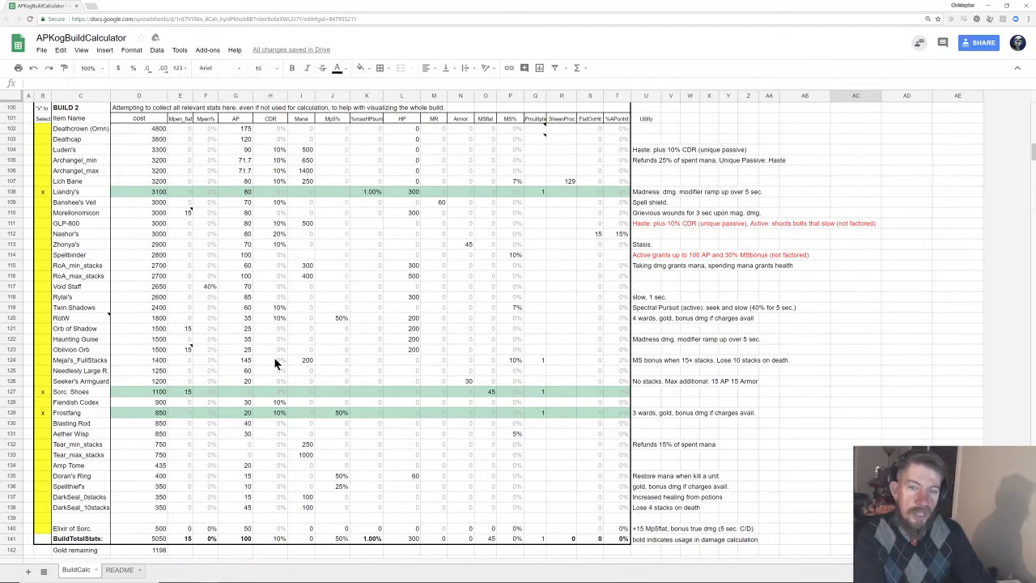
{"action": "left_click", "coordinate": [42, 285]}
{"action": "type", "text": "x"}
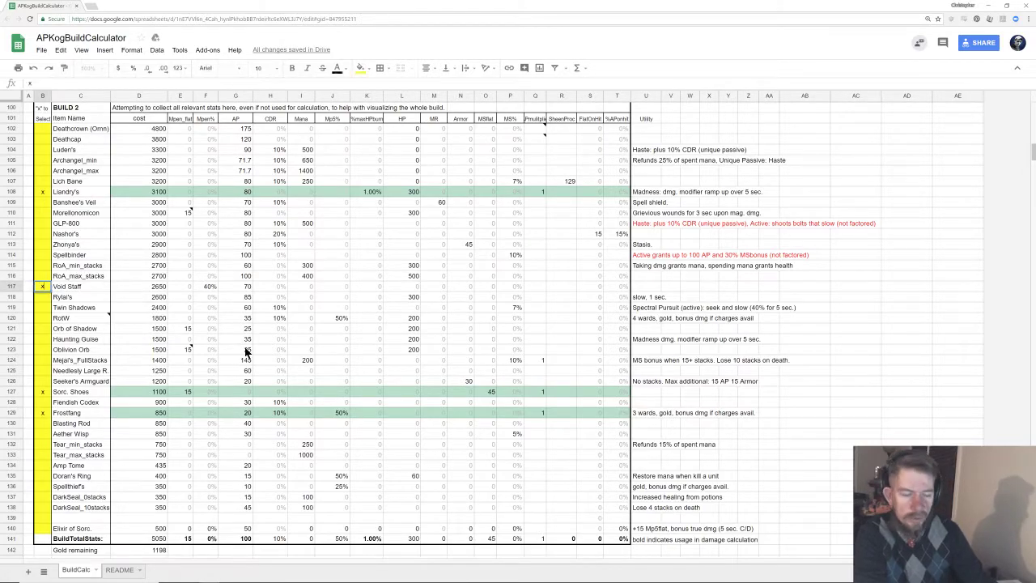
{"action": "key", "text": "Return"}
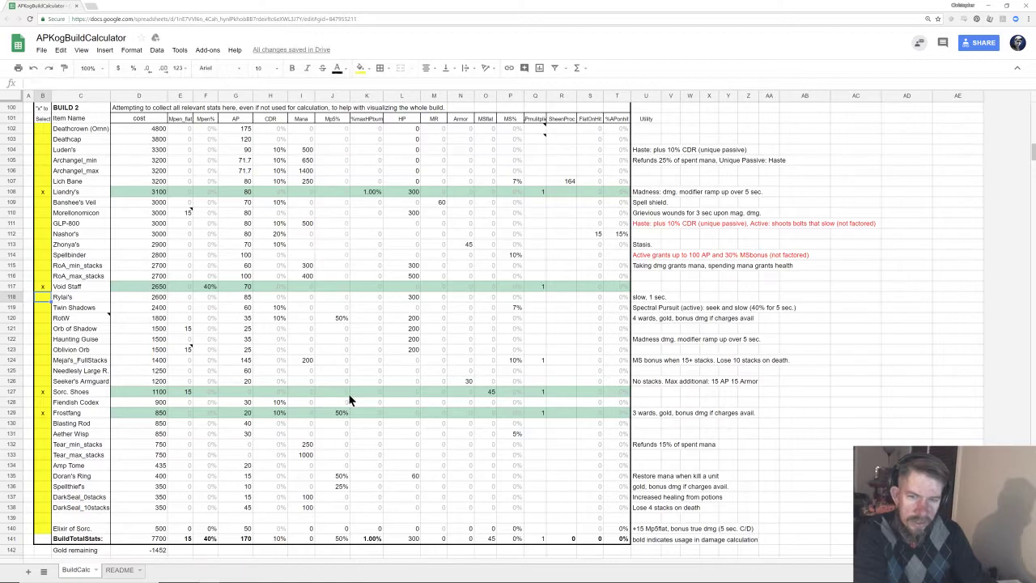
- Select Rylai's for Build 1 by entering x beside it in the BUILD 1 item table
{"action": "scroll", "coordinate": [349, 394], "scroll_direction": "up", "scroll_amount": 1}
{"action": "scroll", "coordinate": [291, 332], "scroll_direction": "up", "scroll_amount": 12}
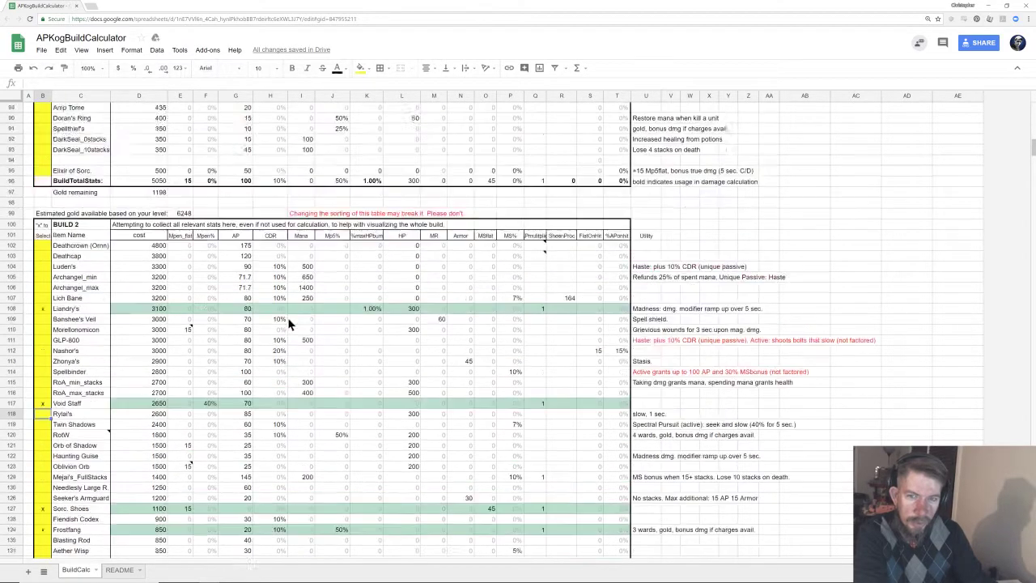
{"action": "left_click", "coordinate": [42, 244]}
{"action": "type", "text": "x"}
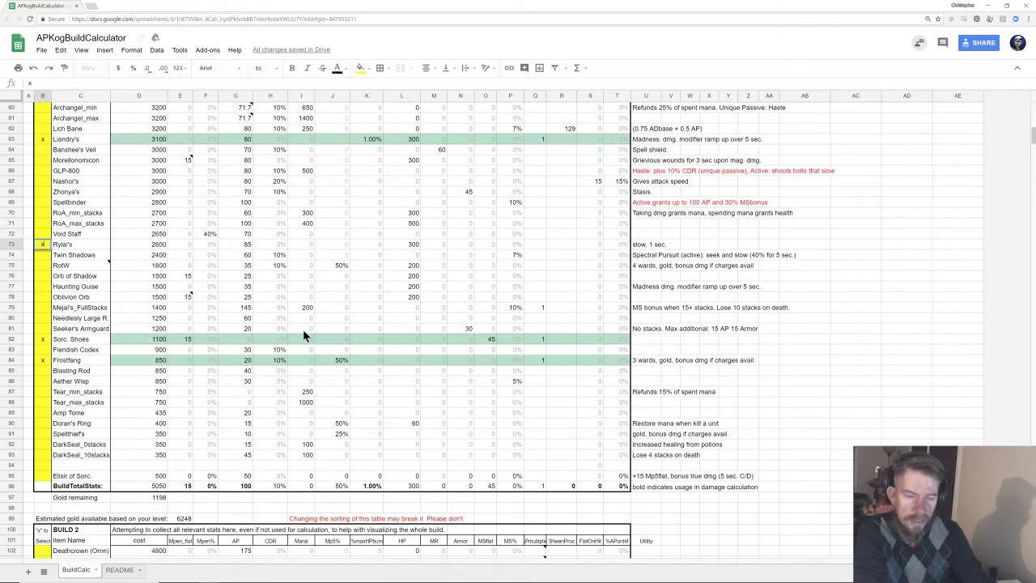
{"action": "key", "text": "Return"}
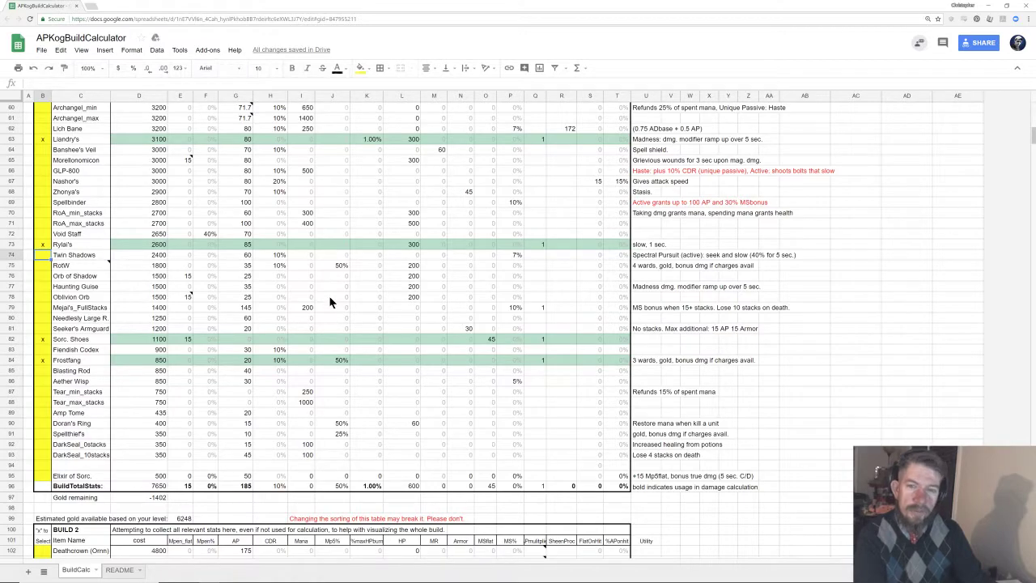
- Compare the Build1 and Build2 damage results, and inspect the formulas for KogBuild1's raw E damage and Build1's second R hit on Ashe
{"action": "scroll", "coordinate": [329, 299], "scroll_direction": "up", "scroll_amount": 10}
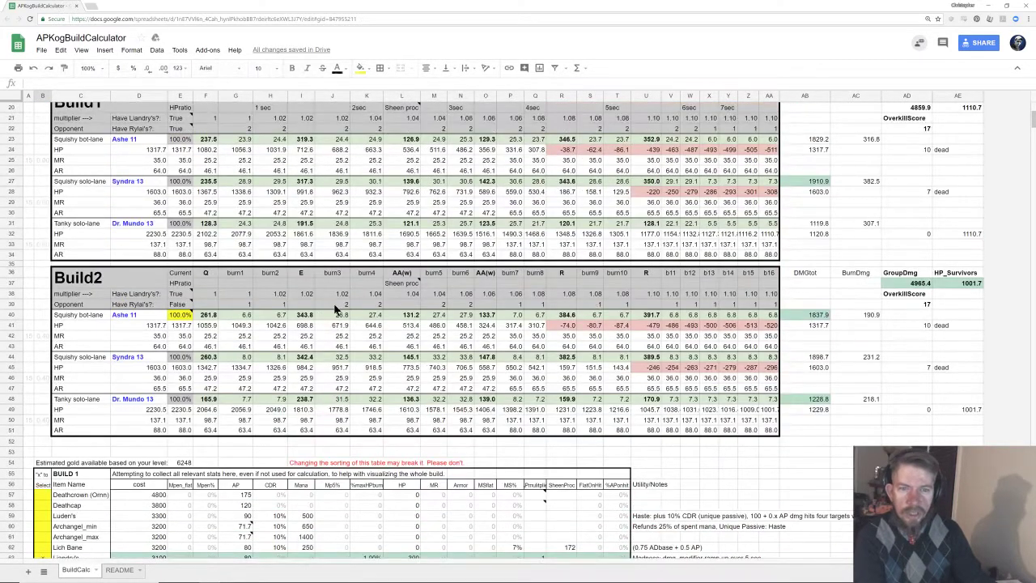
{"action": "scroll", "coordinate": [333, 306], "scroll_direction": "up", "scroll_amount": 1}
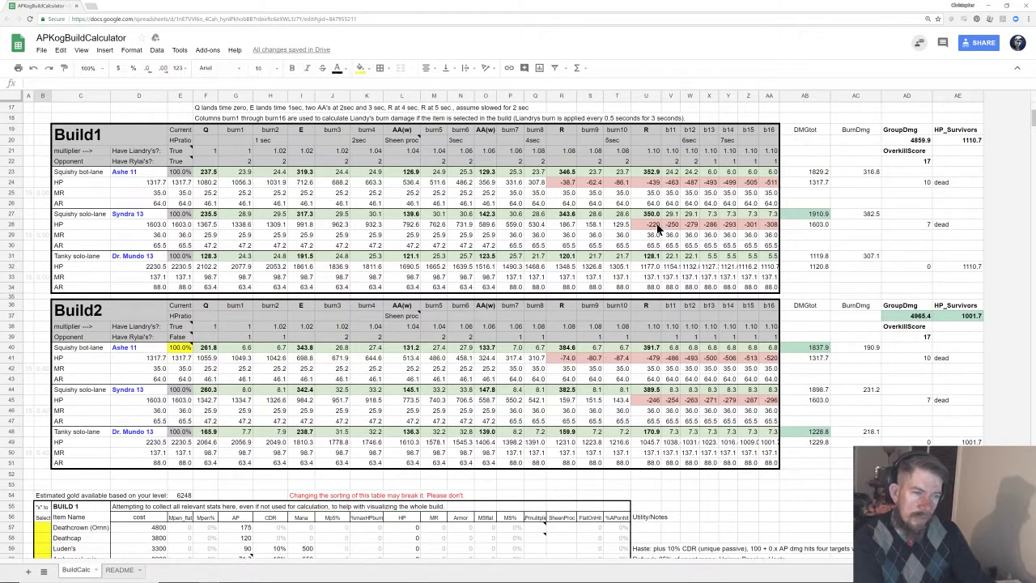
{"action": "scroll", "coordinate": [658, 229], "scroll_direction": "up", "scroll_amount": 5}
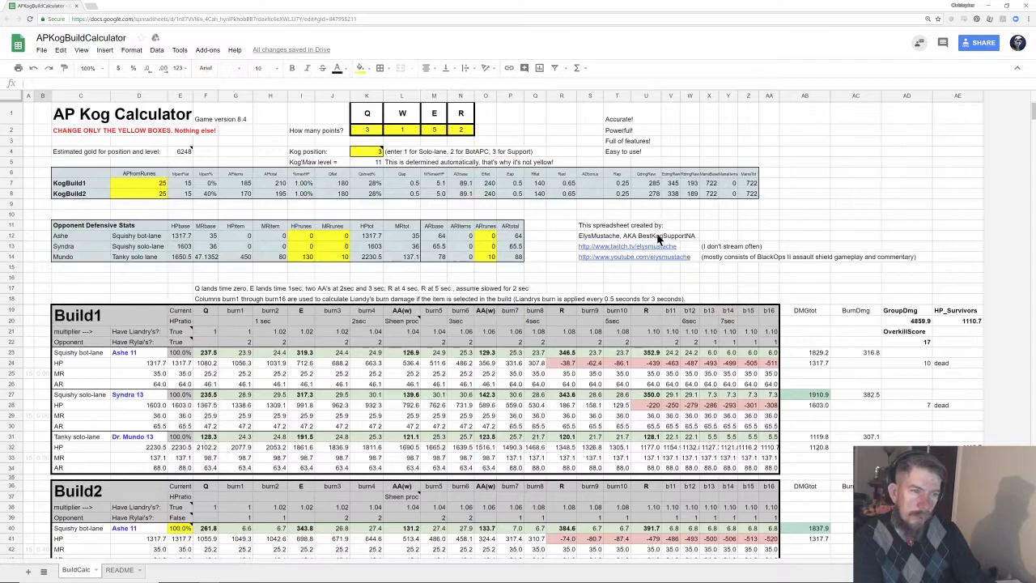
{"action": "left_click", "coordinate": [676, 186]}
{"action": "scroll", "coordinate": [664, 203], "scroll_direction": "down", "scroll_amount": 4}
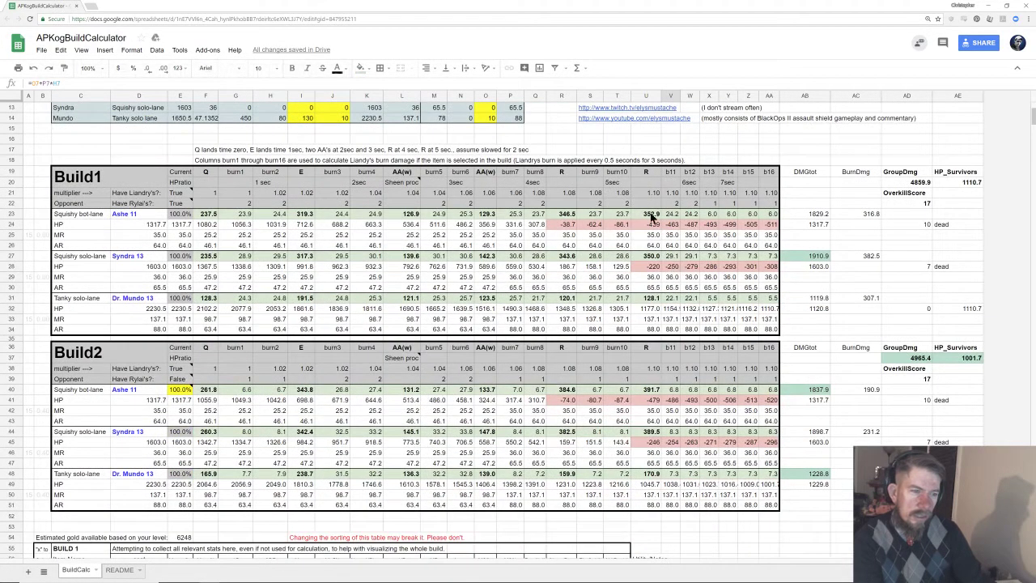
{"action": "left_click", "coordinate": [652, 215]}
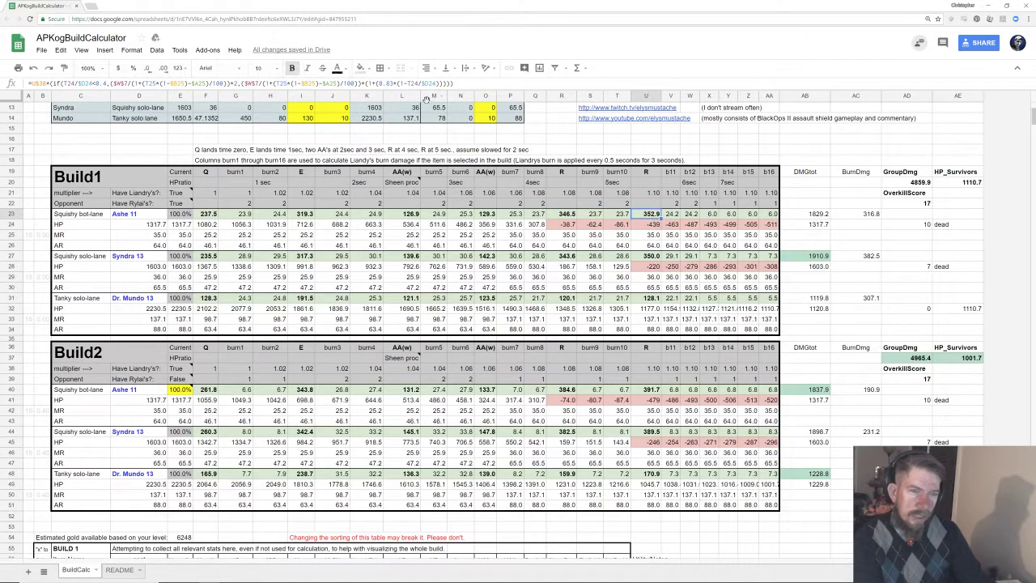
- Examine the low-health and missing-health branches of the formula for Build1's second R hit on Ashe, and undo the accidental edit to it
{"action": "left_click_drag", "start_coordinate": [376, 84], "coordinate": [434, 84]}
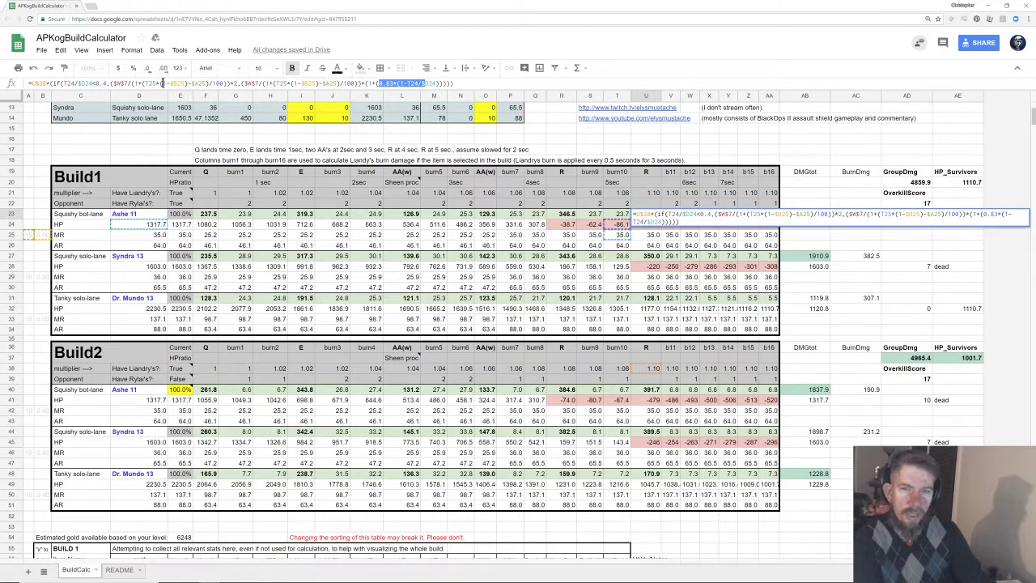
{"action": "left_click_drag", "start_coordinate": [129, 84], "coordinate": [238, 84]}
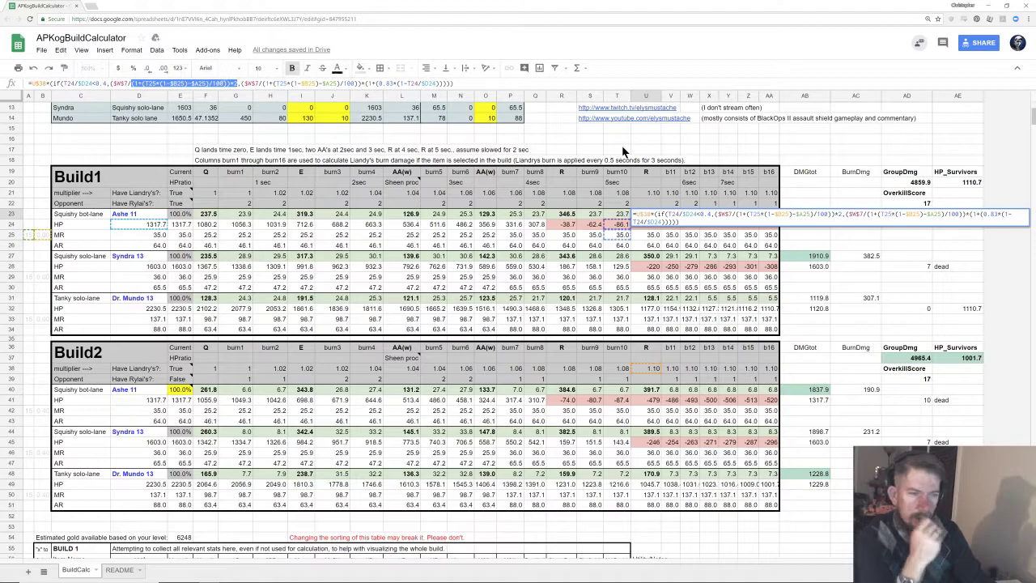
{"action": "left_click", "coordinate": [412, 216]}
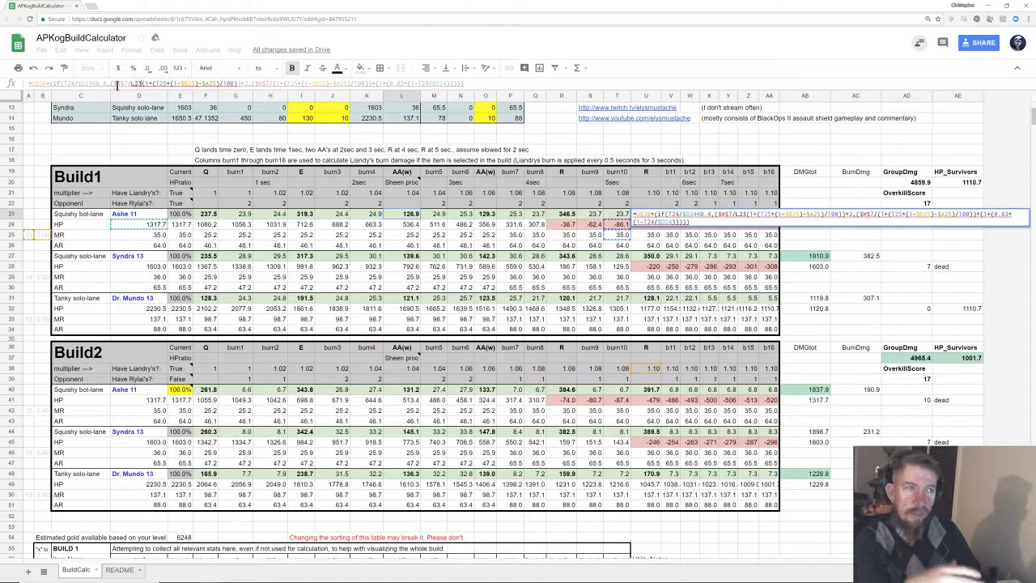
{"action": "left_click_drag", "start_coordinate": [111, 84], "coordinate": [212, 84]}
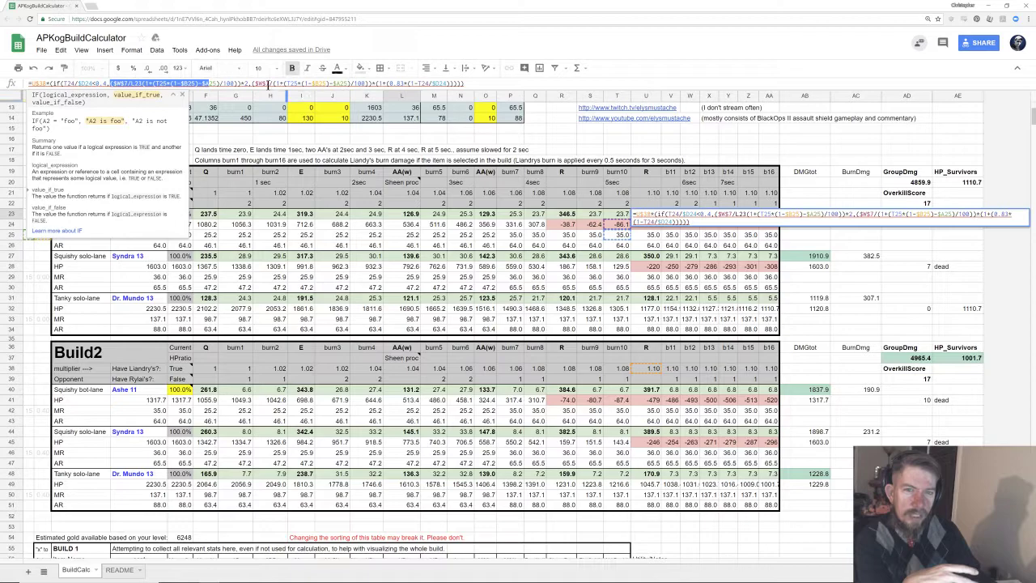
{"action": "left_click_drag", "start_coordinate": [247, 85], "coordinate": [463, 84]}
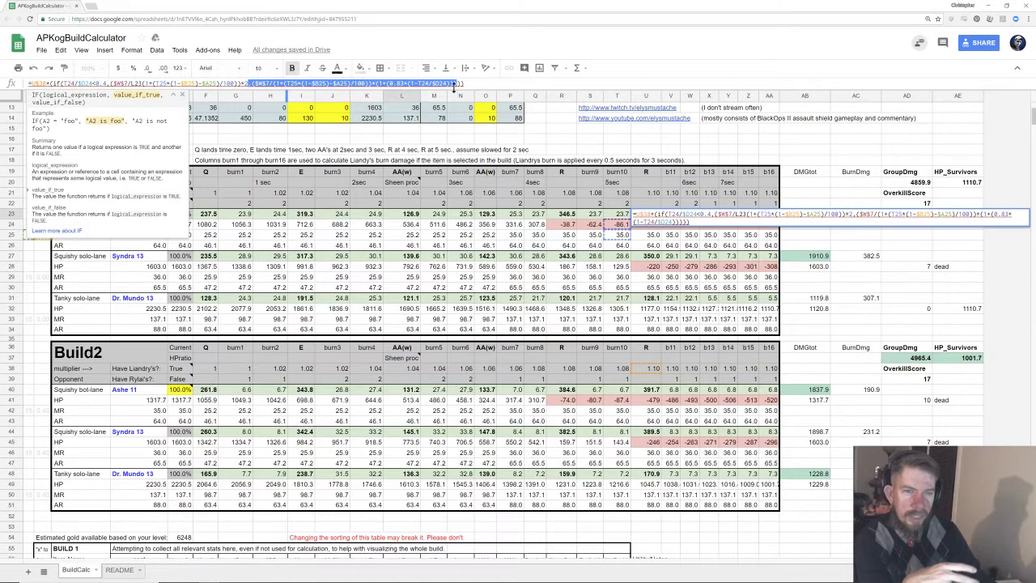
{"action": "key", "text": "Return"}
{"action": "left_click", "coordinate": [535, 225]}
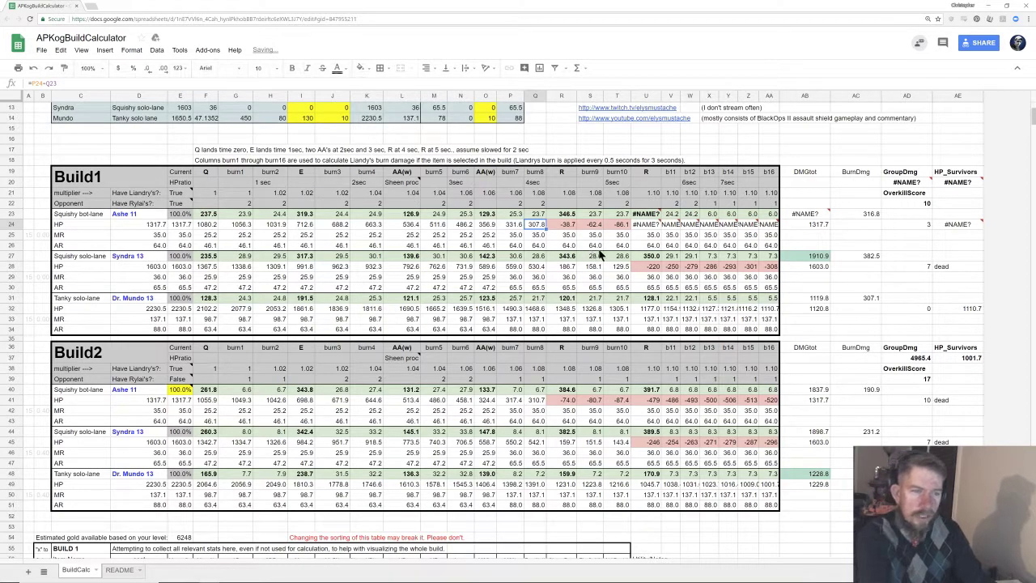
{"action": "key", "text": "ctrl+z"}
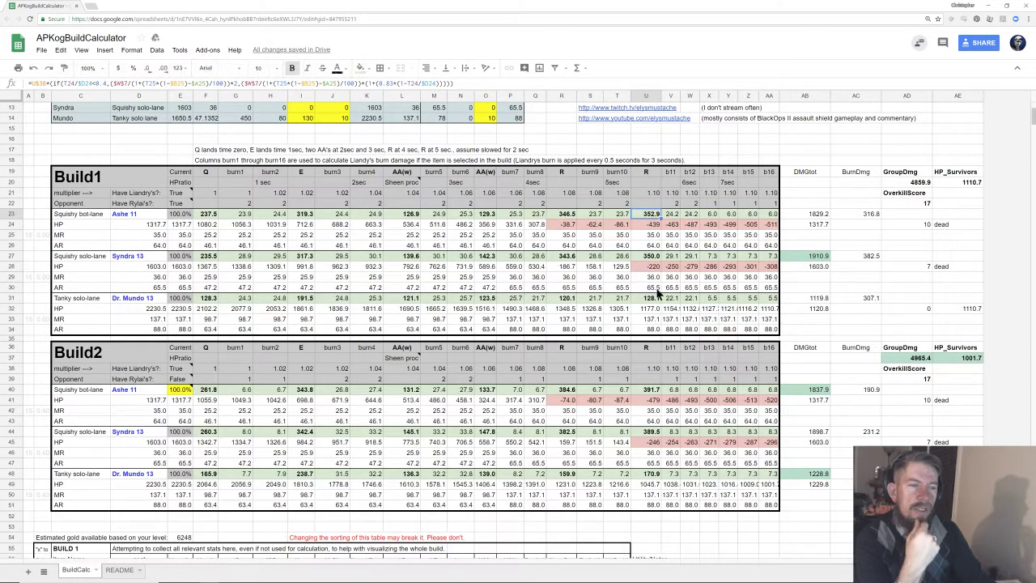
- Compare the Build1 and Build2 results, checking Dr. Mundo's final HP in Build1 and the formula behind Build2's HP_Survivors total
{"action": "scroll", "coordinate": [660, 279], "scroll_direction": "down", "scroll_amount": 2}
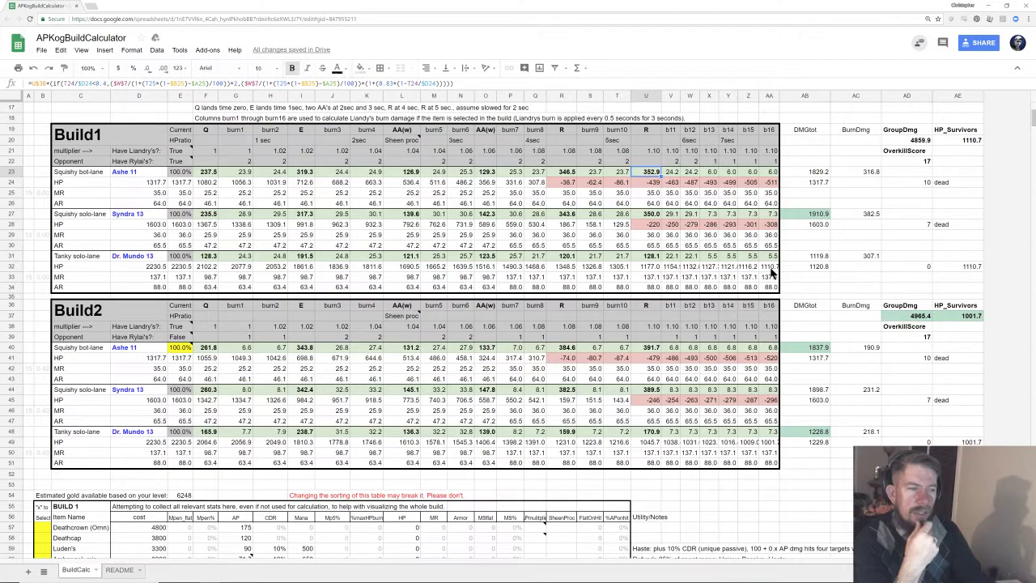
{"action": "left_click", "coordinate": [767, 267]}
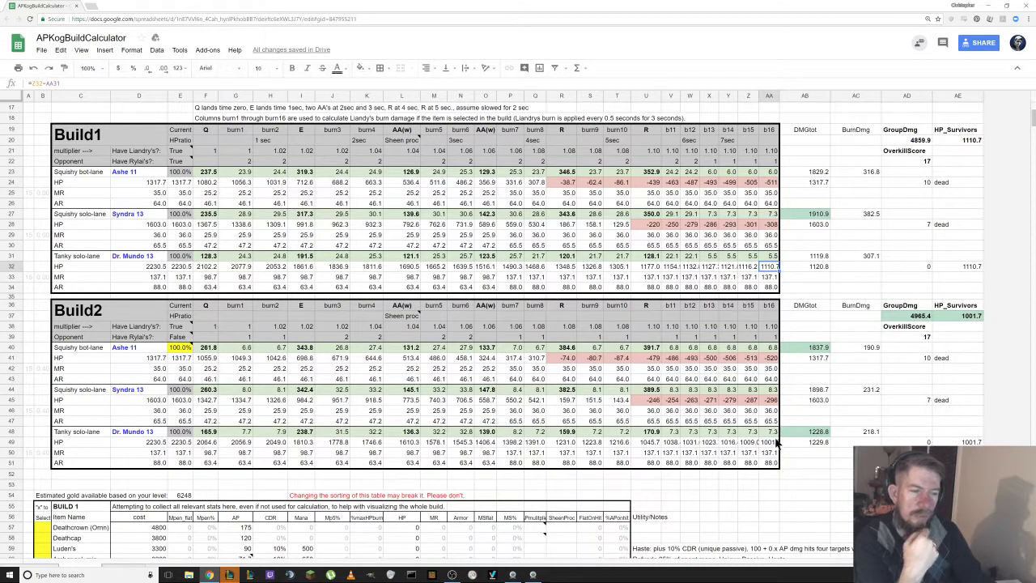
{"action": "scroll", "coordinate": [776, 448], "scroll_direction": "down", "scroll_amount": 3}
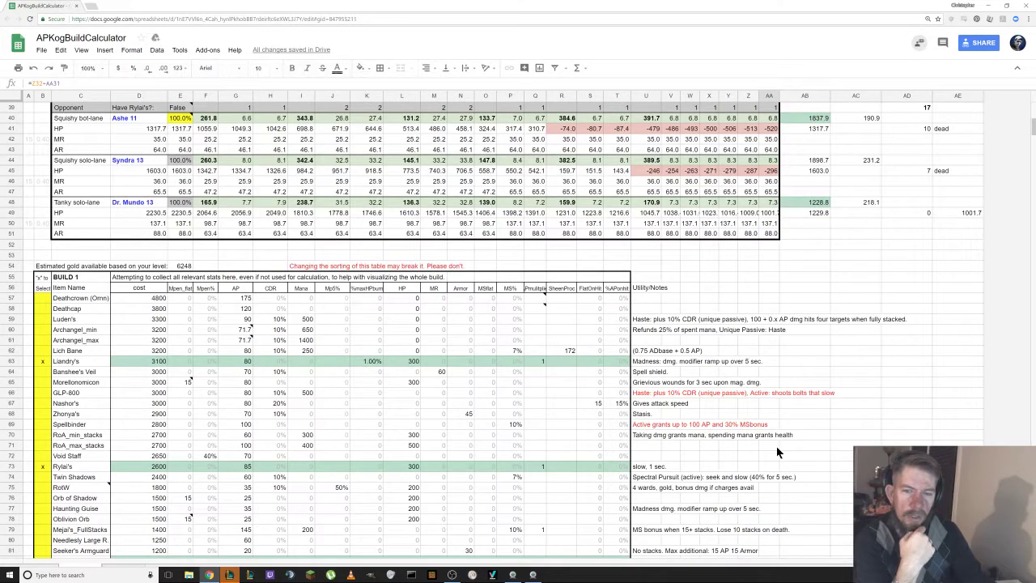
{"action": "scroll", "coordinate": [776, 445], "scroll_direction": "up", "scroll_amount": 2}
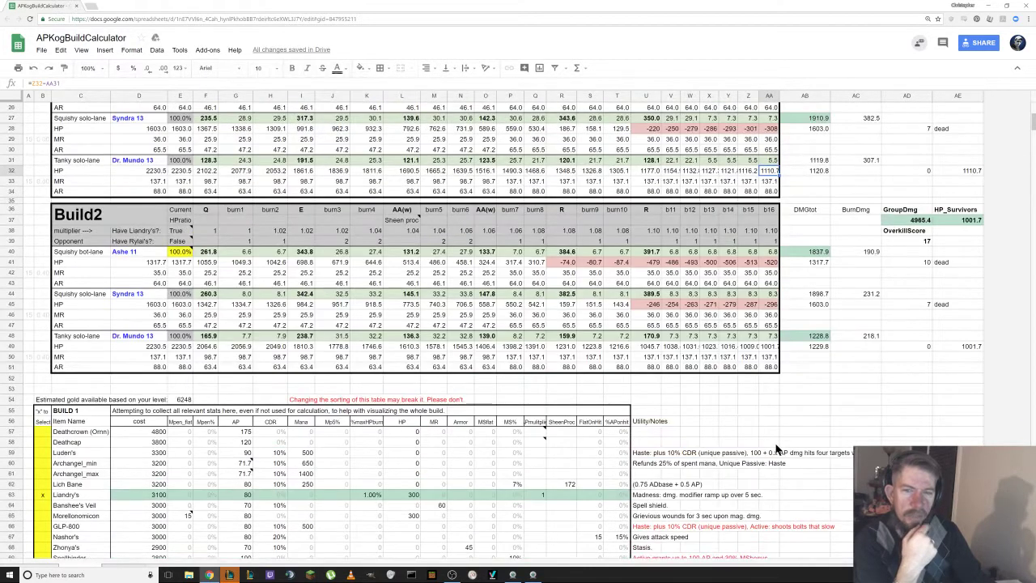
{"action": "scroll", "coordinate": [542, 253], "scroll_direction": "up", "scroll_amount": 2}
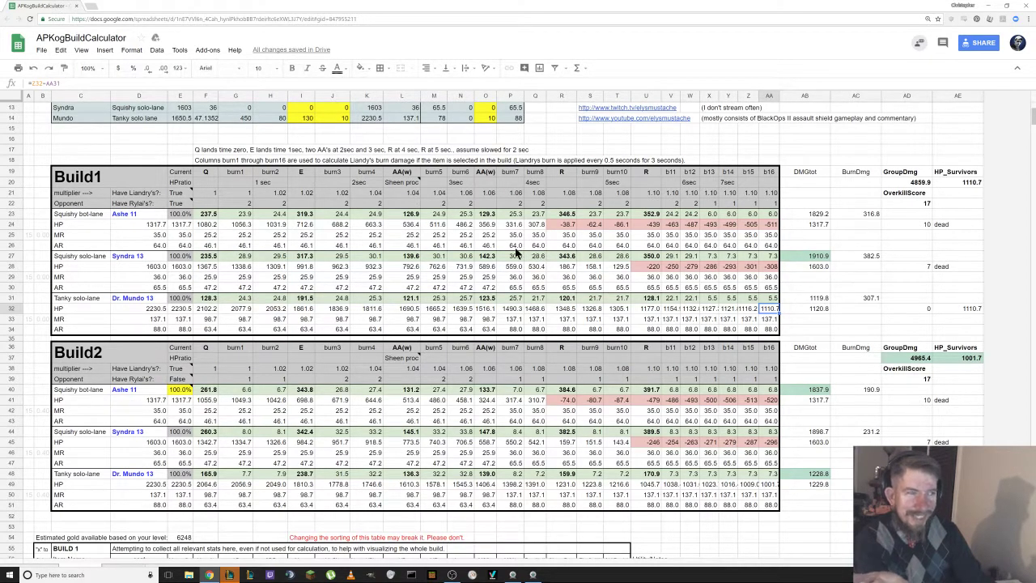
{"action": "scroll", "coordinate": [526, 275], "scroll_direction": "down", "scroll_amount": 3}
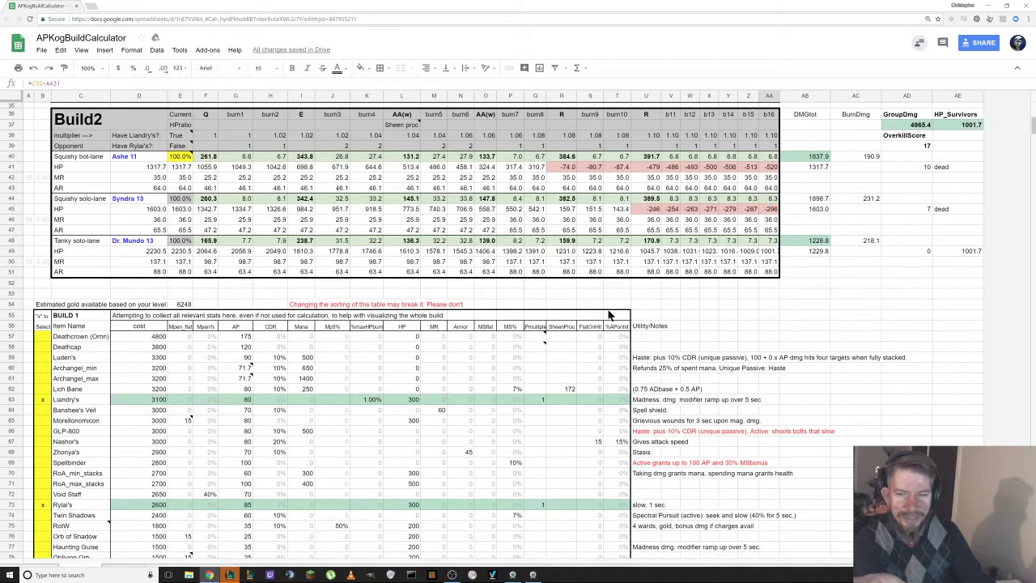
{"action": "scroll", "coordinate": [620, 219], "scroll_direction": "up", "scroll_amount": 4}
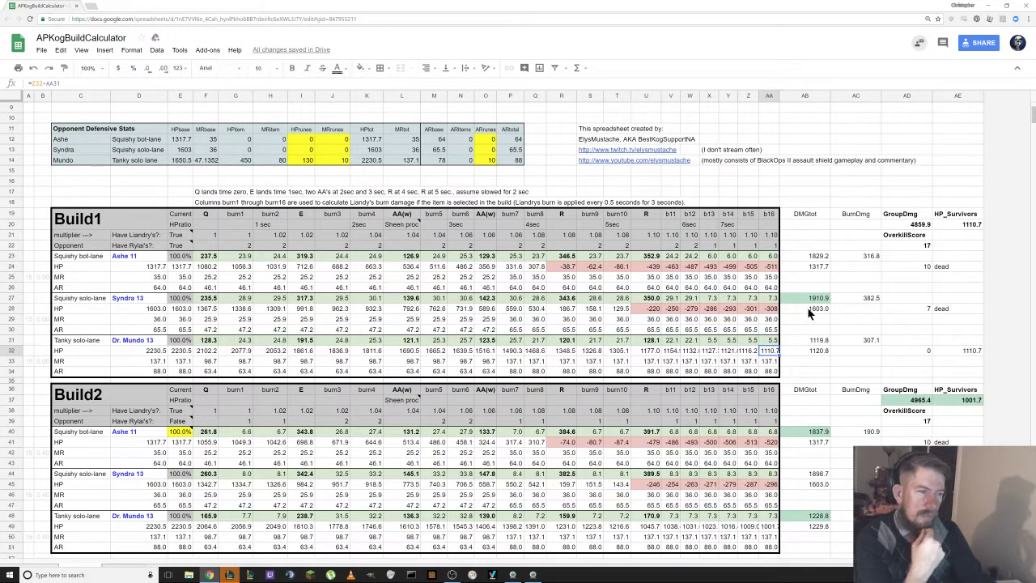
{"action": "scroll", "coordinate": [808, 306], "scroll_direction": "down", "scroll_amount": 1}
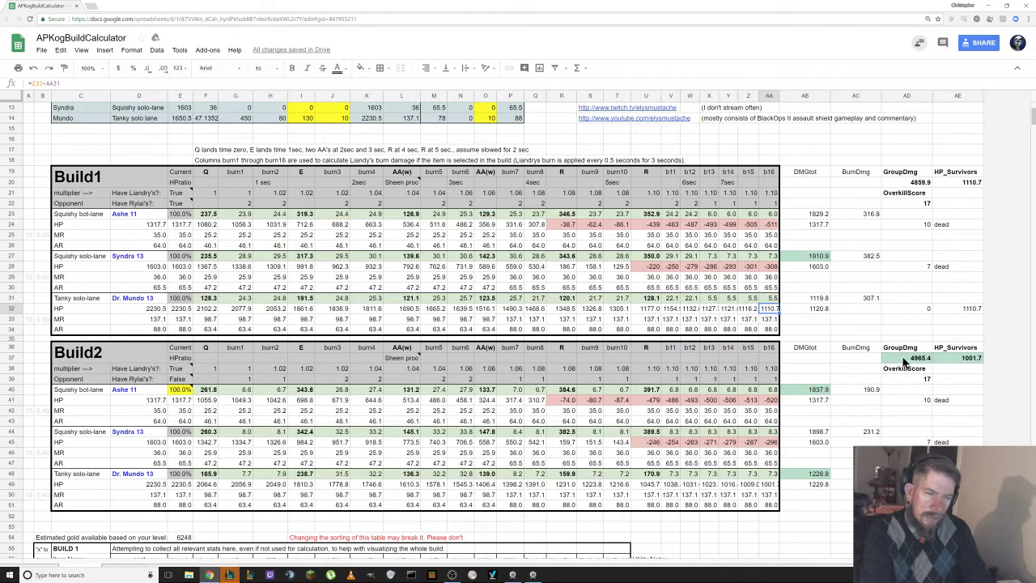
{"action": "double_click", "coordinate": [972, 358]}
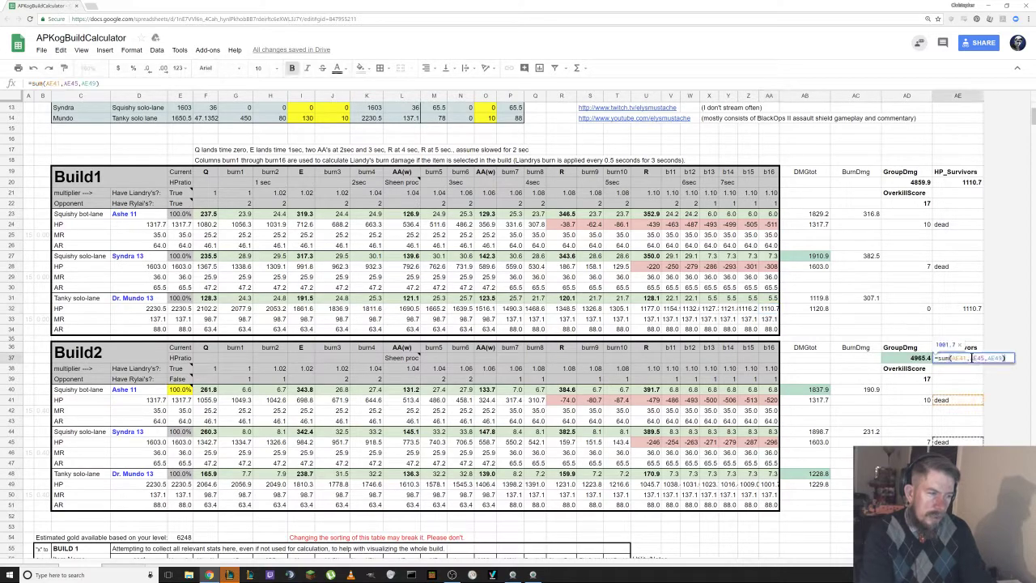
{"action": "key", "text": "Escape"}
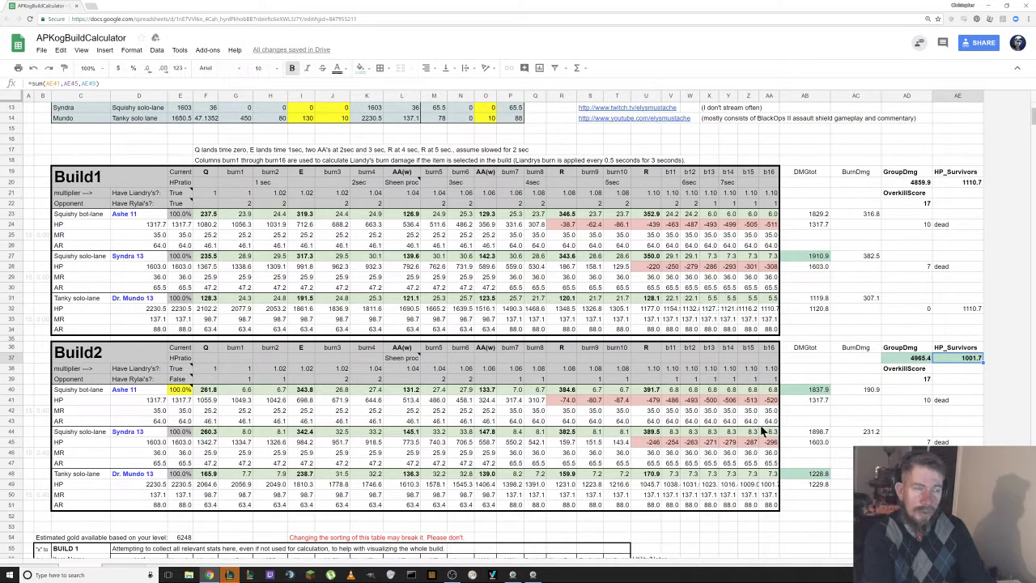
- Review the BUILD 1 item table and its Utility/Notes entries for Luden's, Lich Bane and Liandry's
{"action": "scroll", "coordinate": [731, 415], "scroll_direction": "down", "scroll_amount": 1}
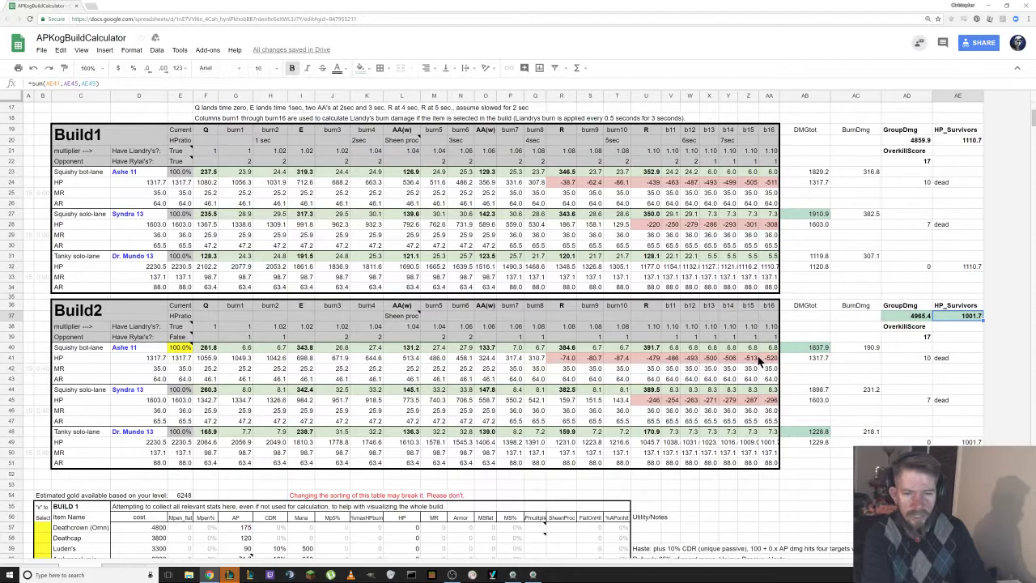
{"action": "scroll", "coordinate": [759, 362], "scroll_direction": "down", "scroll_amount": 1}
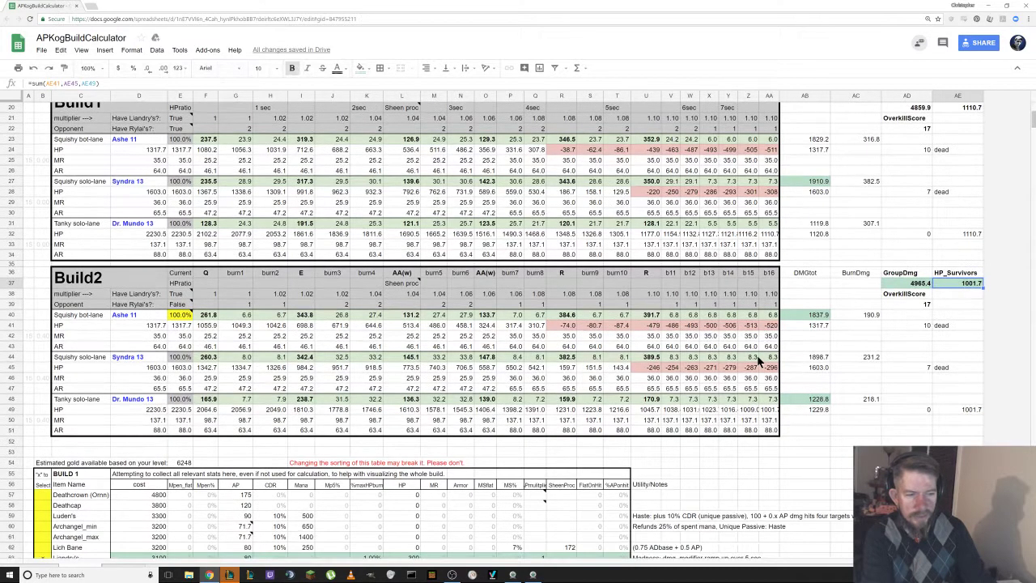
{"action": "scroll", "coordinate": [790, 365], "scroll_direction": "down", "scroll_amount": 2}
{"action": "scroll", "coordinate": [790, 368], "scroll_direction": "down", "scroll_amount": 2}
{"action": "scroll", "coordinate": [787, 370], "scroll_direction": "down", "scroll_amount": 5}
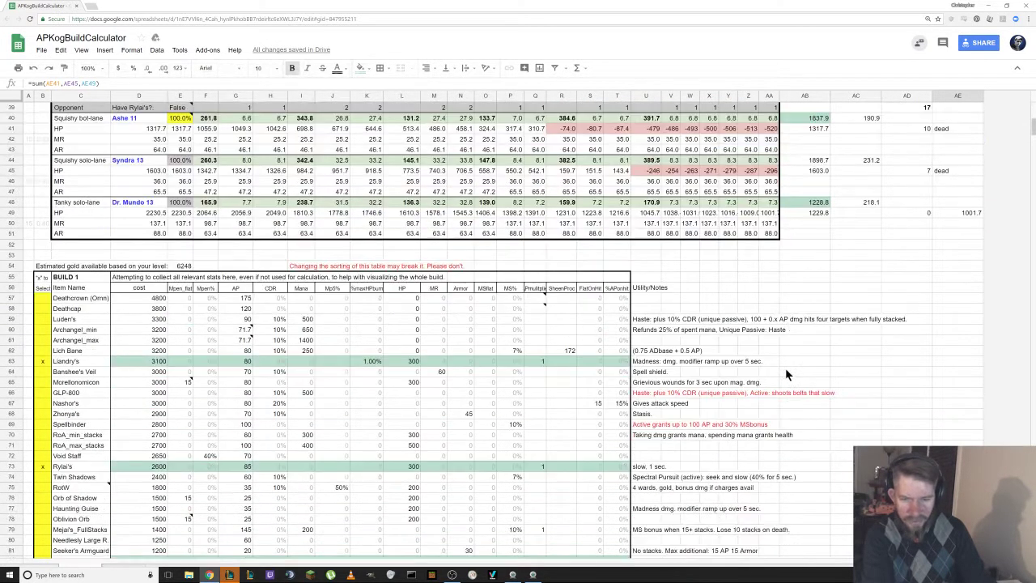
{"action": "scroll", "coordinate": [782, 374], "scroll_direction": "down", "scroll_amount": 1}
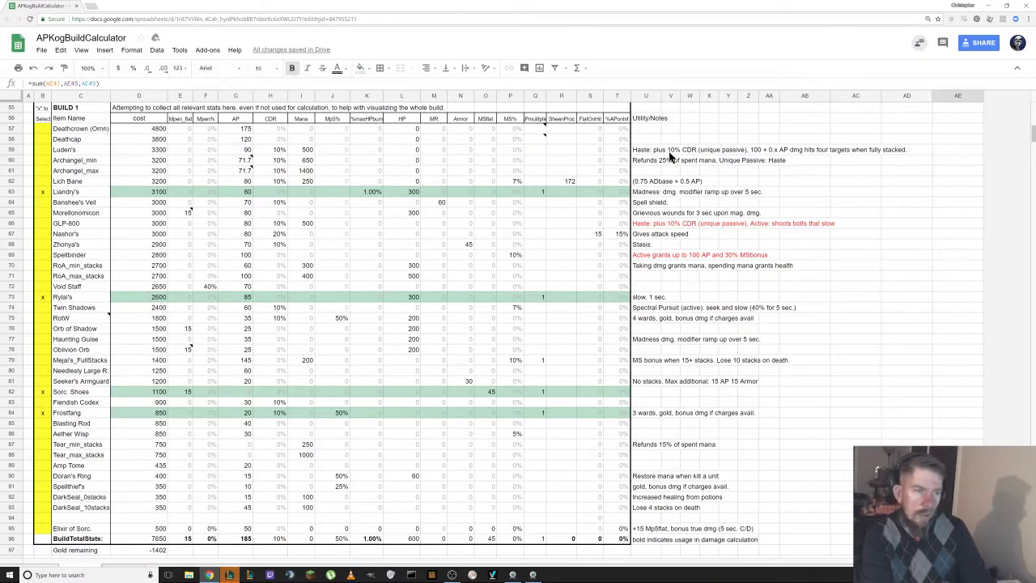
{"action": "scroll", "coordinate": [690, 187], "scroll_direction": "up", "scroll_amount": 1}
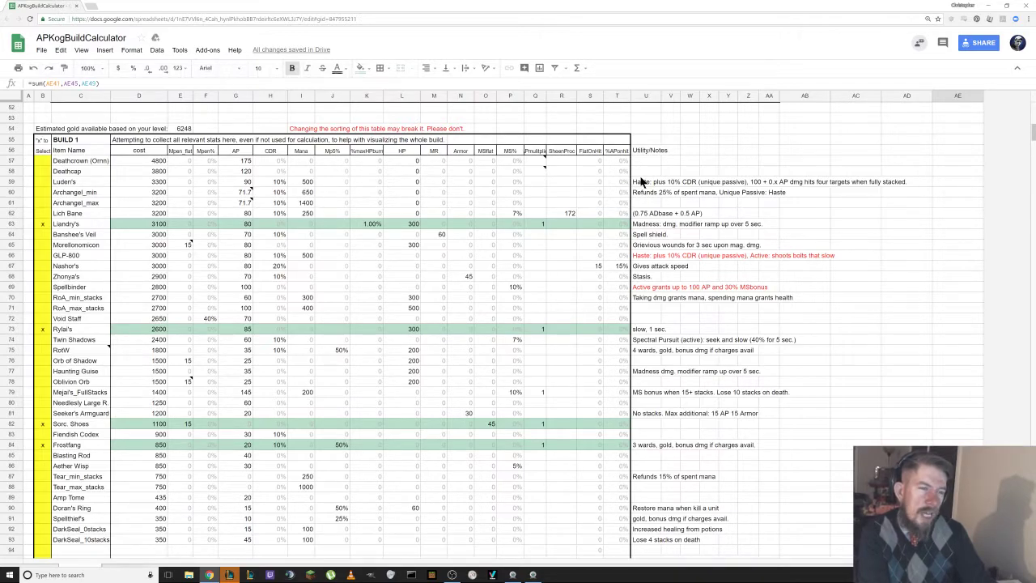
{"action": "left_click", "coordinate": [641, 186]}
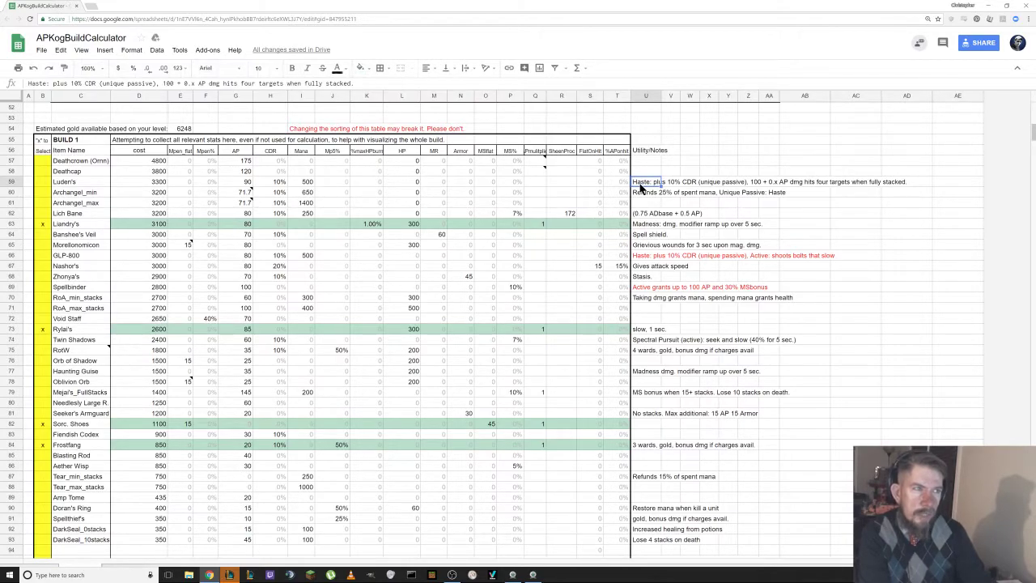
{"action": "left_click", "coordinate": [647, 215]}
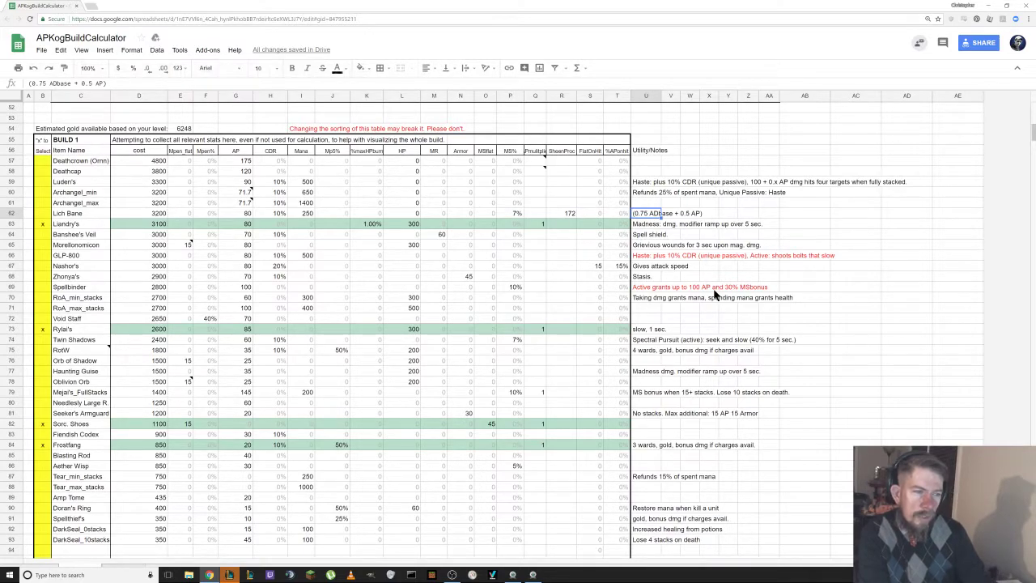
{"action": "left_click", "coordinate": [647, 229]}
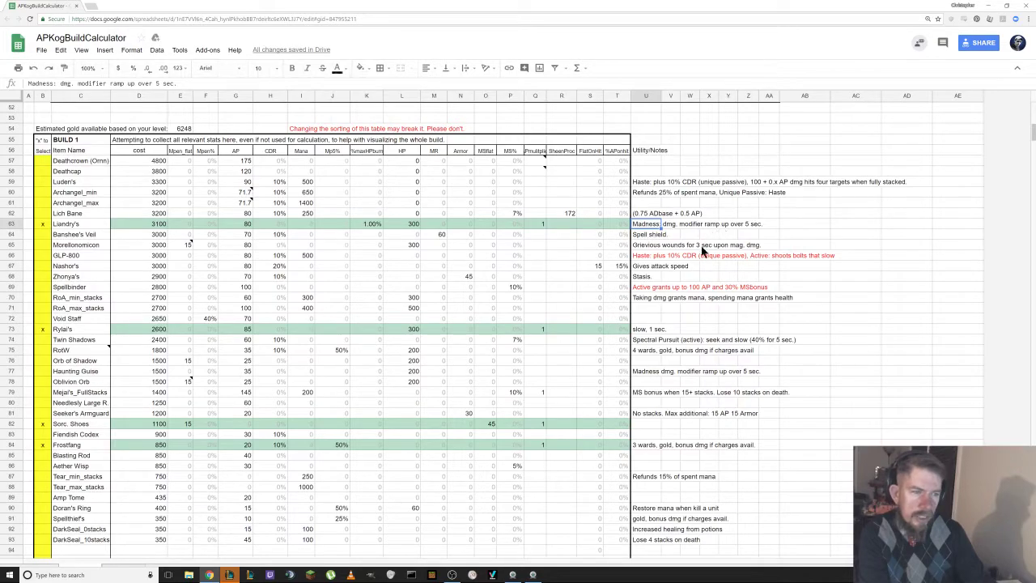
{"action": "scroll", "coordinate": [669, 313], "scroll_direction": "down", "scroll_amount": 2}
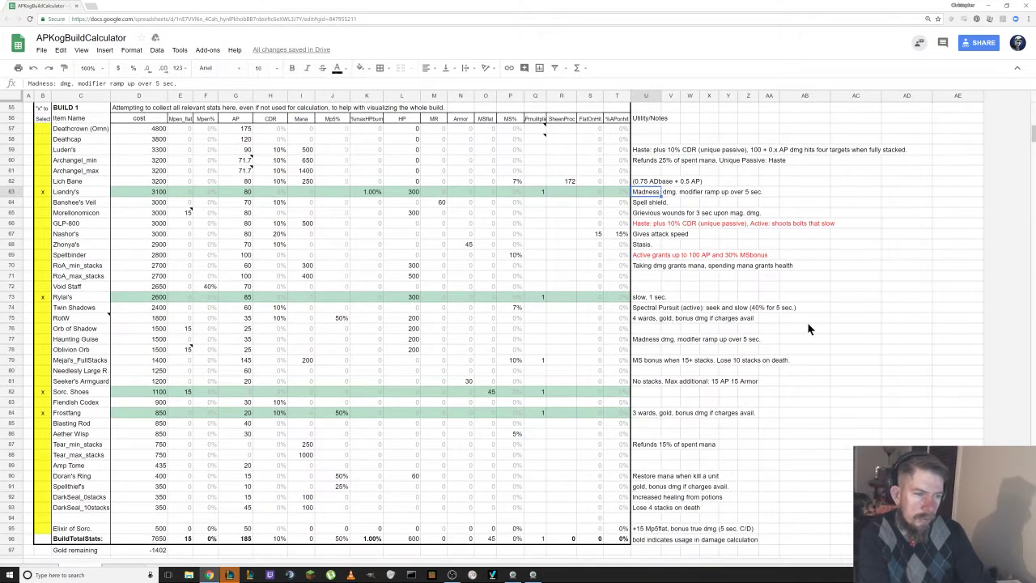
{"action": "scroll", "coordinate": [807, 322], "scroll_direction": "down", "scroll_amount": 2}
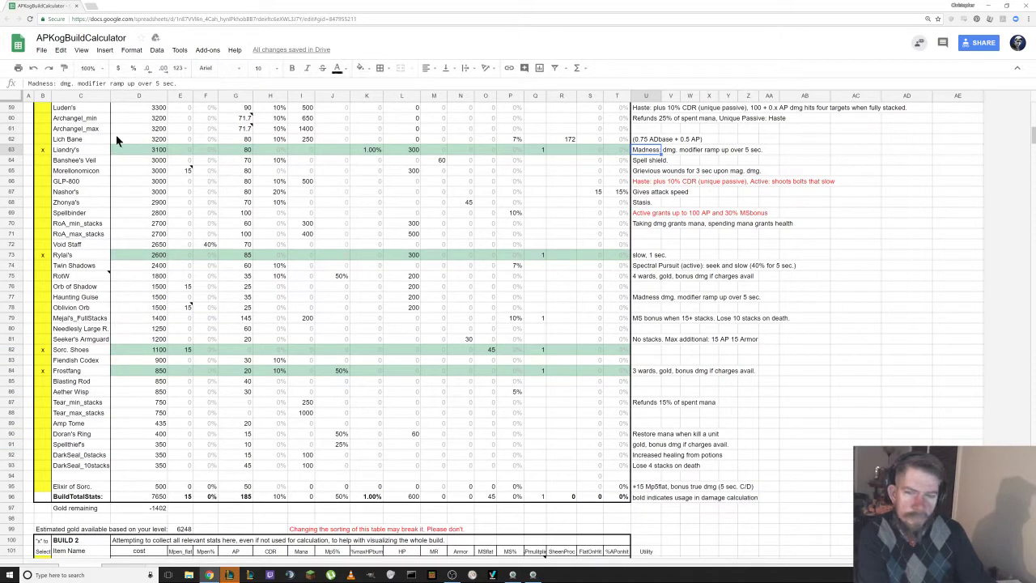
- Remove Merc. Treads from Opp3 in the Opponent Build table by clearing its x
{"action": "scroll", "coordinate": [345, 335], "scroll_direction": "down", "scroll_amount": 10}
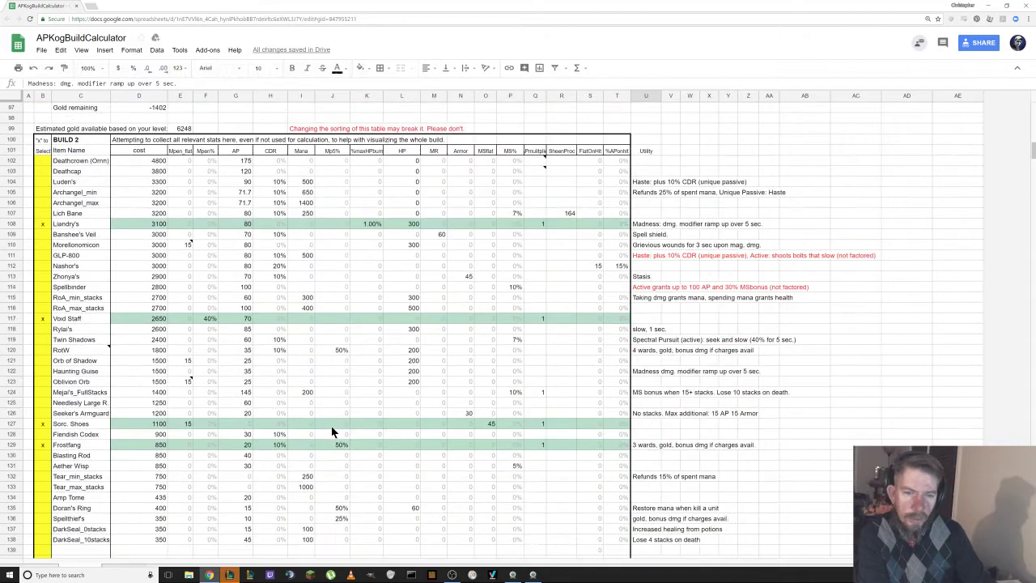
{"action": "scroll", "coordinate": [345, 393], "scroll_direction": "down", "scroll_amount": 1}
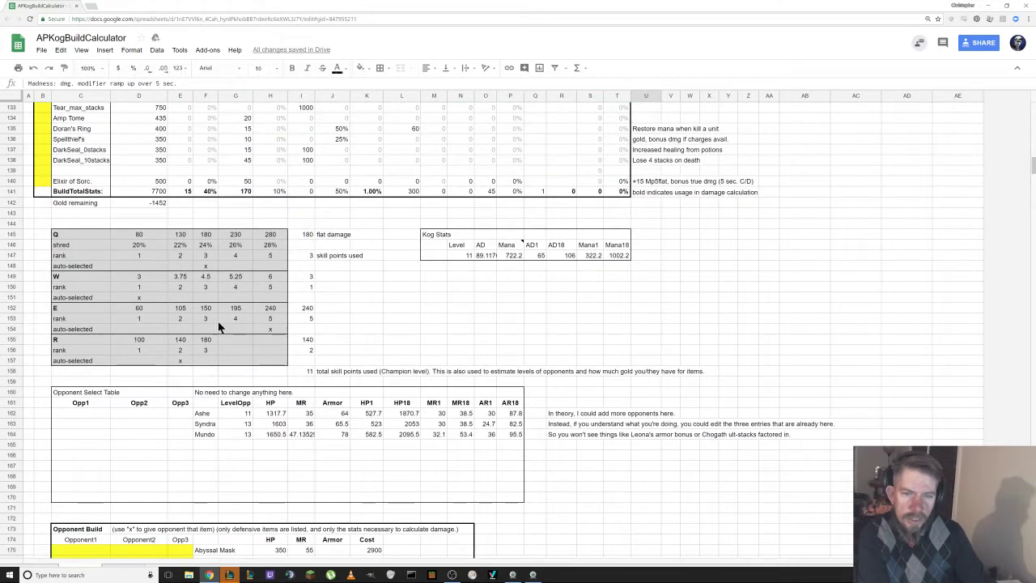
{"action": "scroll", "coordinate": [485, 386], "scroll_direction": "down", "scroll_amount": 5}
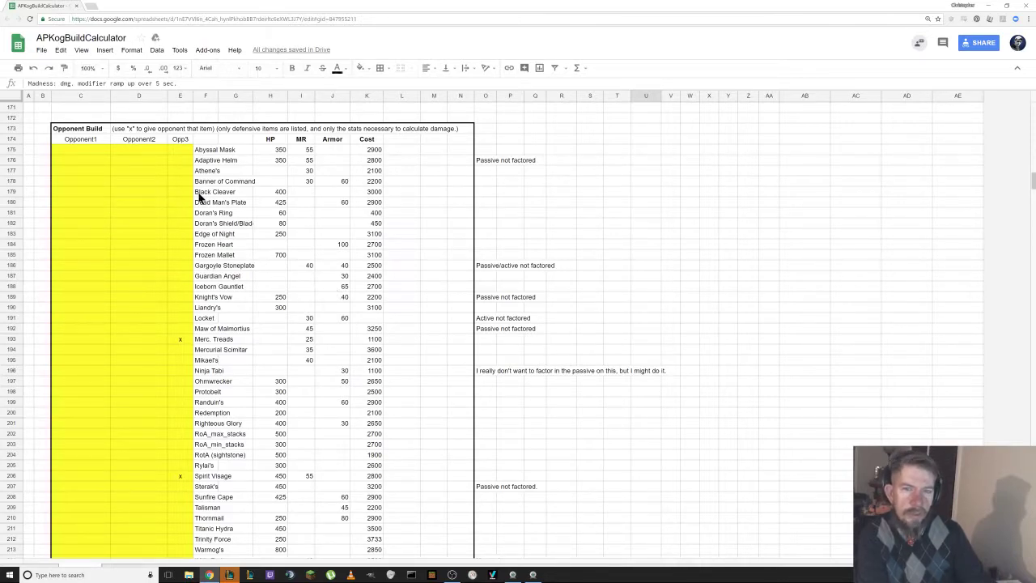
{"action": "scroll", "coordinate": [171, 310], "scroll_direction": "down", "scroll_amount": 6}
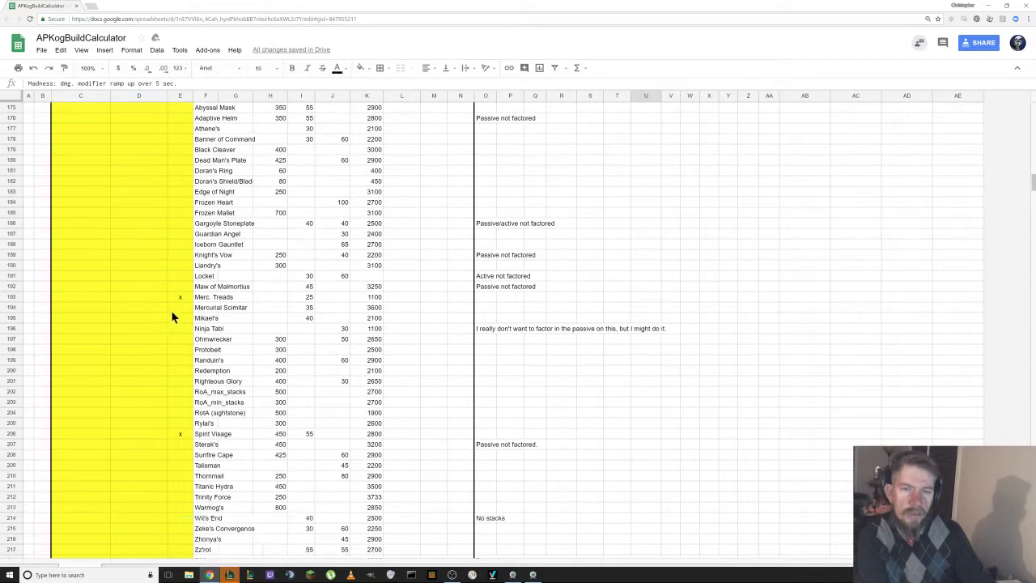
{"action": "scroll", "coordinate": [145, 317], "scroll_direction": "up", "scroll_amount": 3}
{"action": "scroll", "coordinate": [145, 324], "scroll_direction": "up", "scroll_amount": 1}
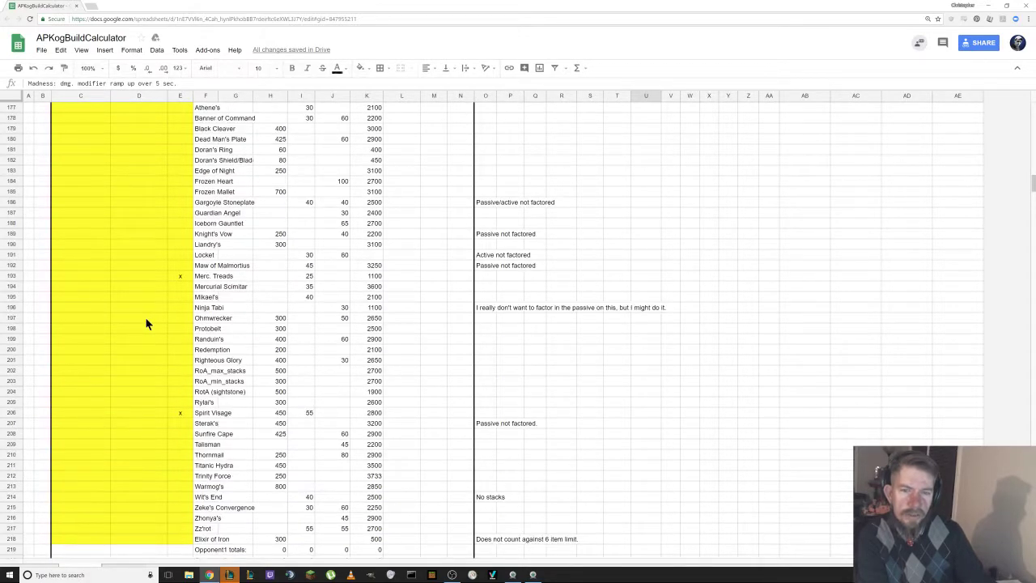
{"action": "scroll", "coordinate": [147, 324], "scroll_direction": "up", "scroll_amount": 1}
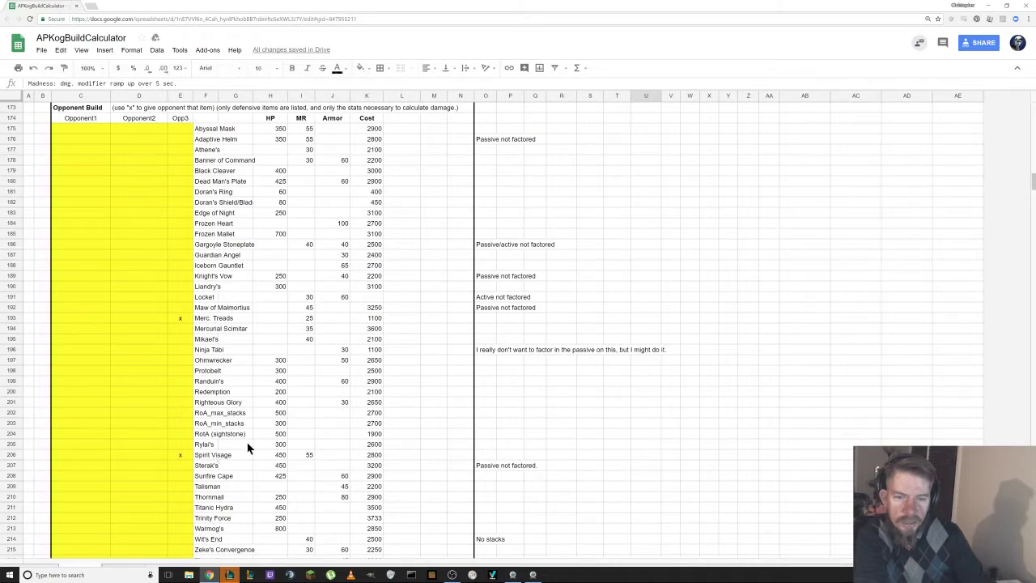
{"action": "left_click", "coordinate": [185, 316]}
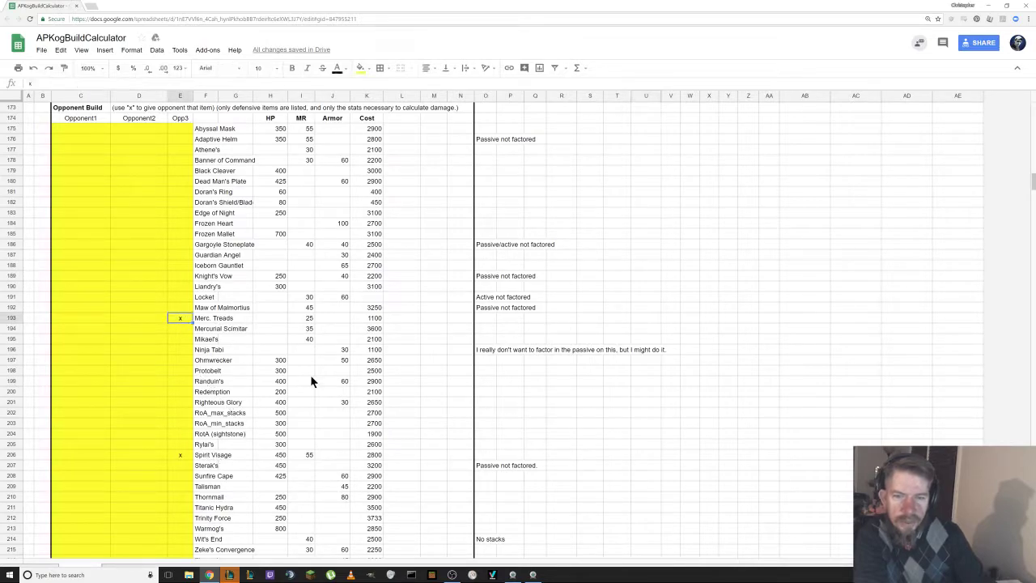
{"action": "key", "text": "Delete"}
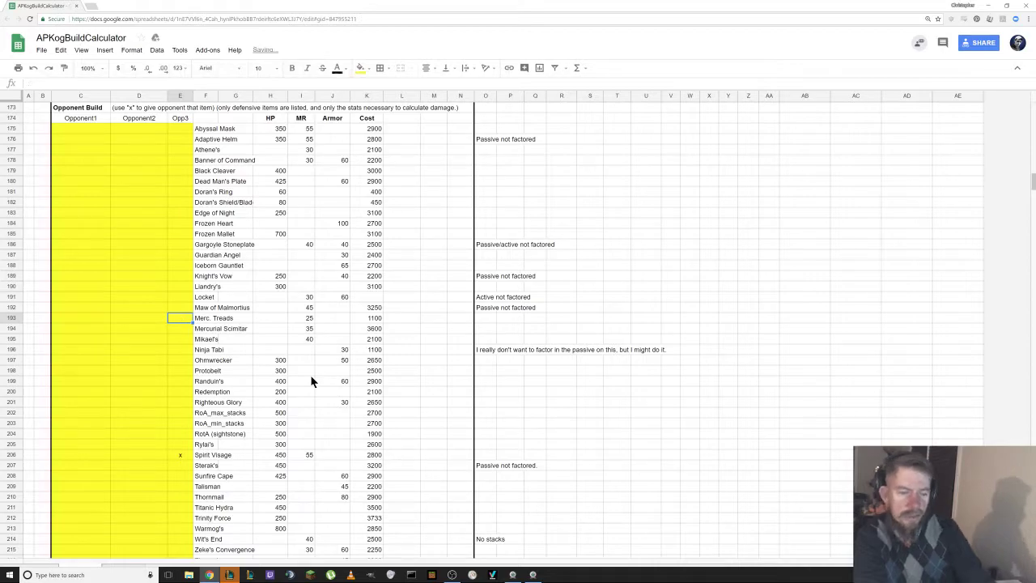
- Compare the Build1 and Build2 damage results, checking Dr. Mundo's final HP in Build2
{"action": "scroll", "coordinate": [310, 375], "scroll_direction": "down", "scroll_amount": 3}
{"action": "scroll", "coordinate": [310, 375], "scroll_direction": "up", "scroll_amount": 10}
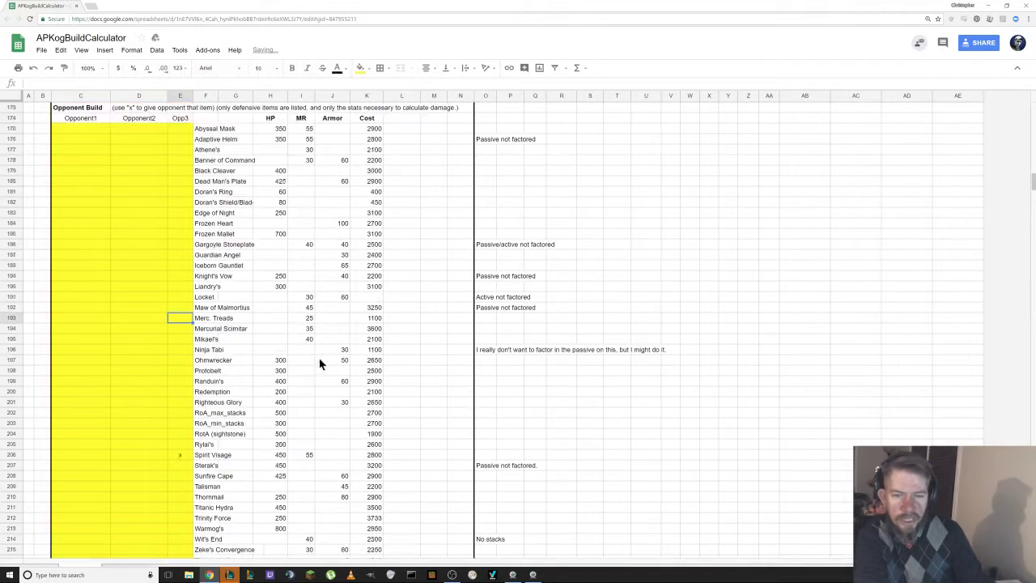
{"action": "scroll", "coordinate": [324, 346], "scroll_direction": "up", "scroll_amount": 10}
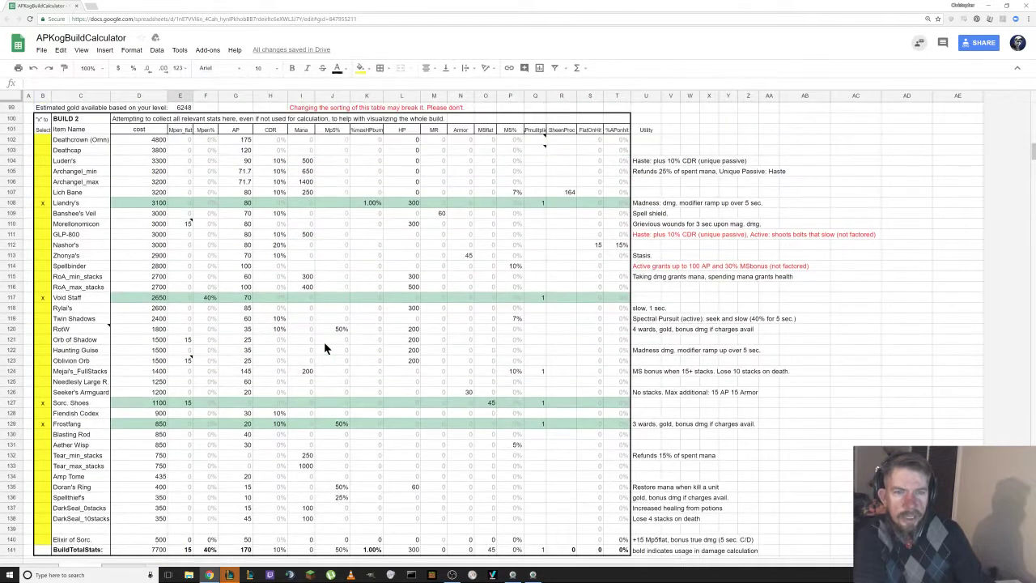
{"action": "scroll", "coordinate": [326, 346], "scroll_direction": "up", "scroll_amount": 3}
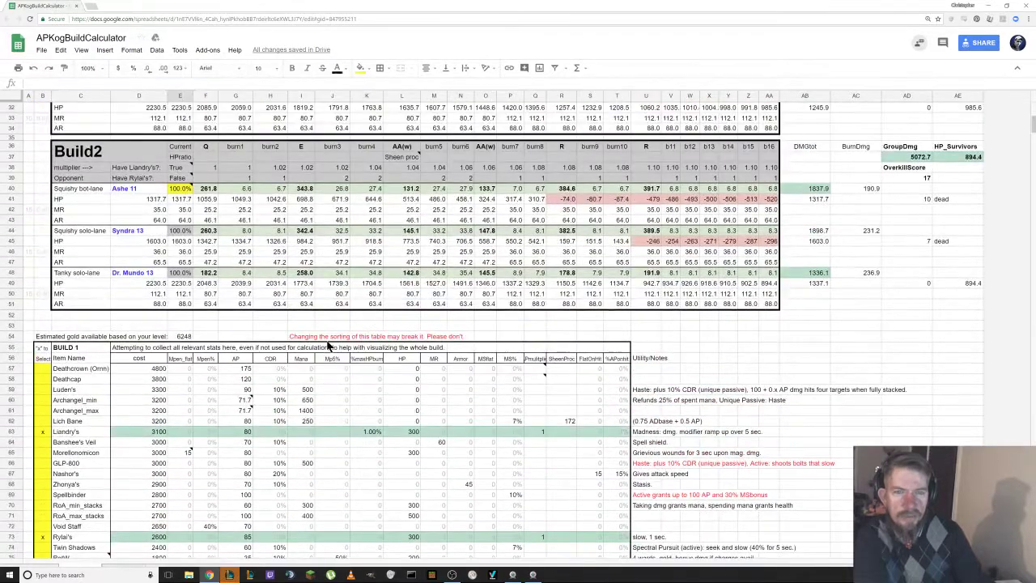
{"action": "scroll", "coordinate": [328, 346], "scroll_direction": "up", "scroll_amount": 4}
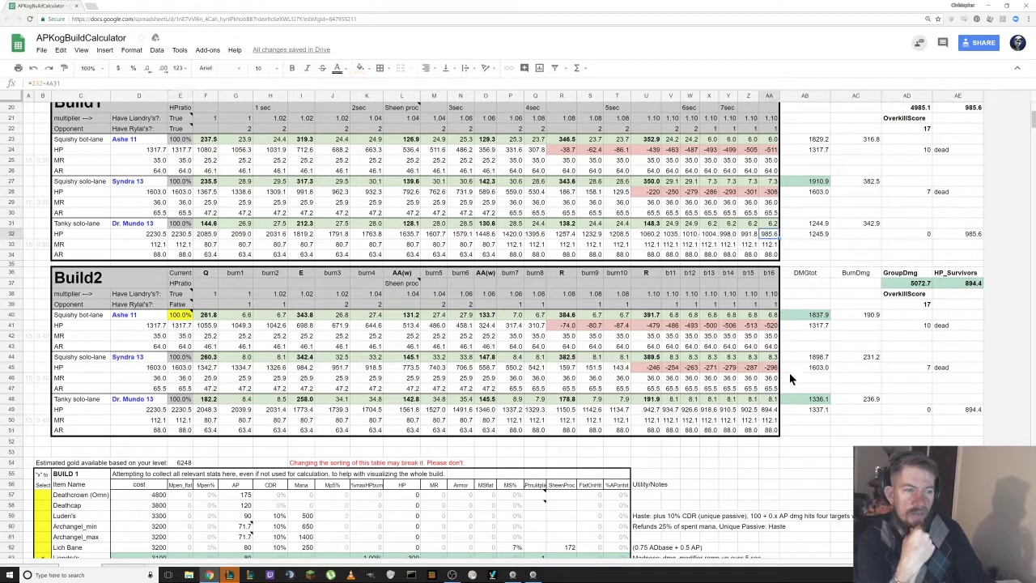
{"action": "left_click", "coordinate": [770, 410]}
{"action": "left_click", "coordinate": [814, 439]}
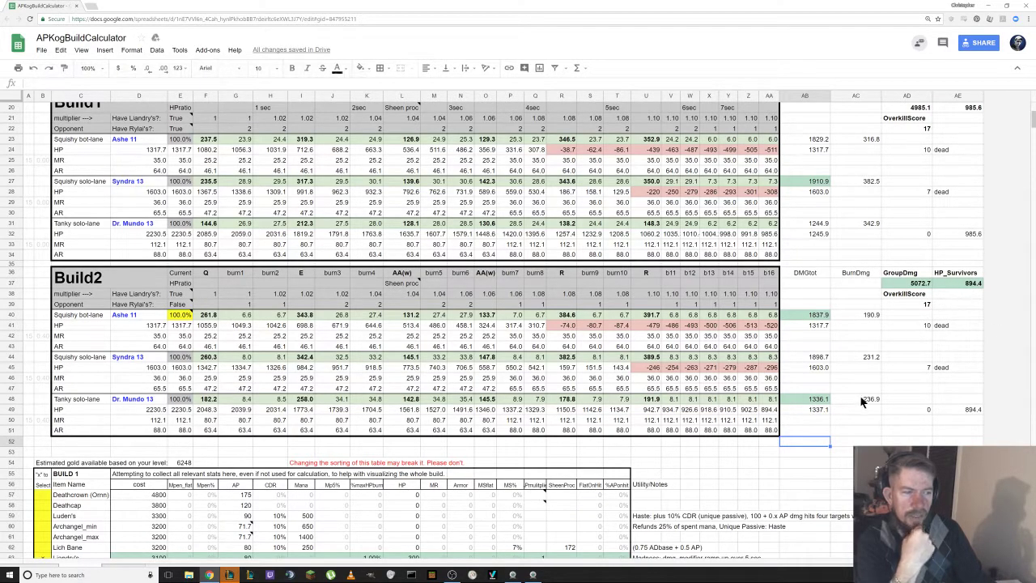
- Review the Opponent Build table's defensive items, costs and passive notes, including the note beside Ninja Tabi
{"action": "scroll", "coordinate": [807, 411], "scroll_direction": "down", "scroll_amount": 2}
{"action": "scroll", "coordinate": [808, 415], "scroll_direction": "down", "scroll_amount": 20}
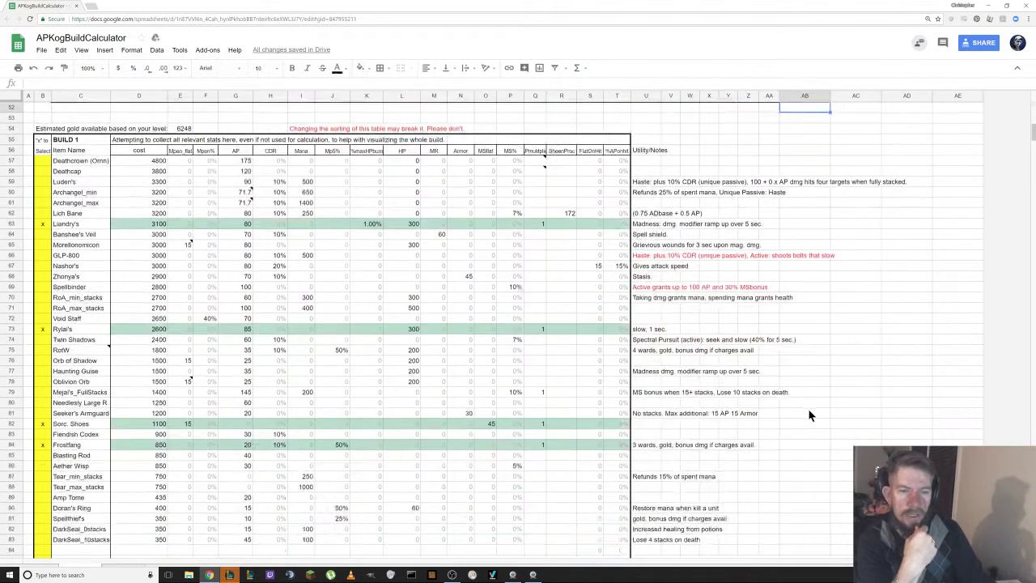
{"action": "scroll", "coordinate": [814, 405], "scroll_direction": "down", "scroll_amount": 10}
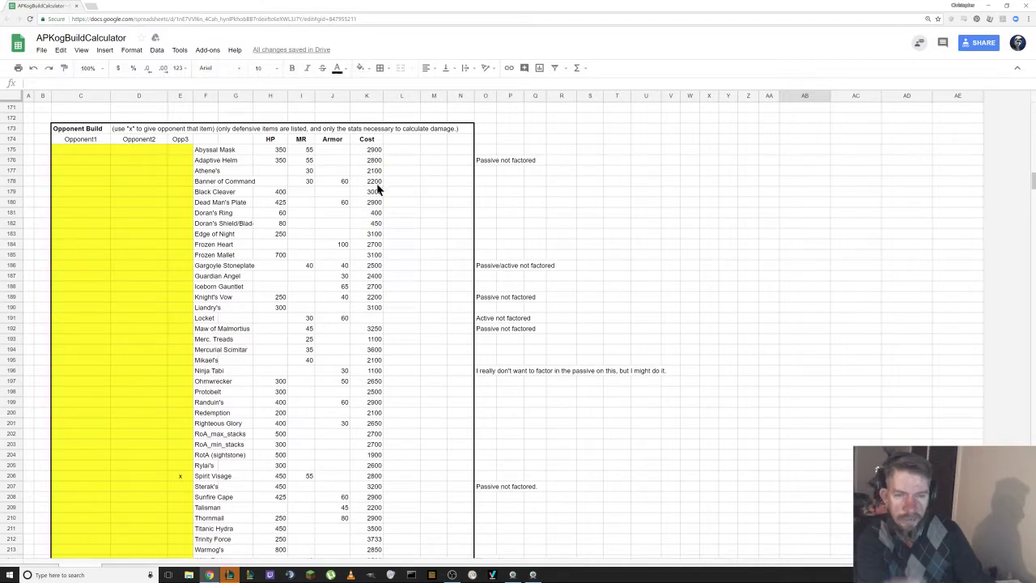
{"action": "scroll", "coordinate": [377, 189], "scroll_direction": "down", "scroll_amount": 1}
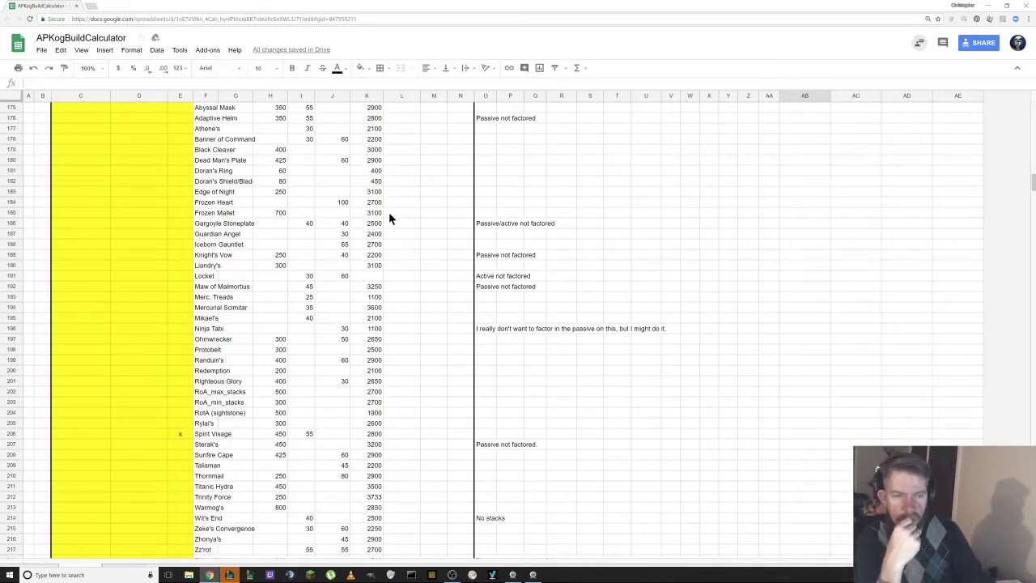
{"action": "scroll", "coordinate": [384, 242], "scroll_direction": "down", "scroll_amount": 5}
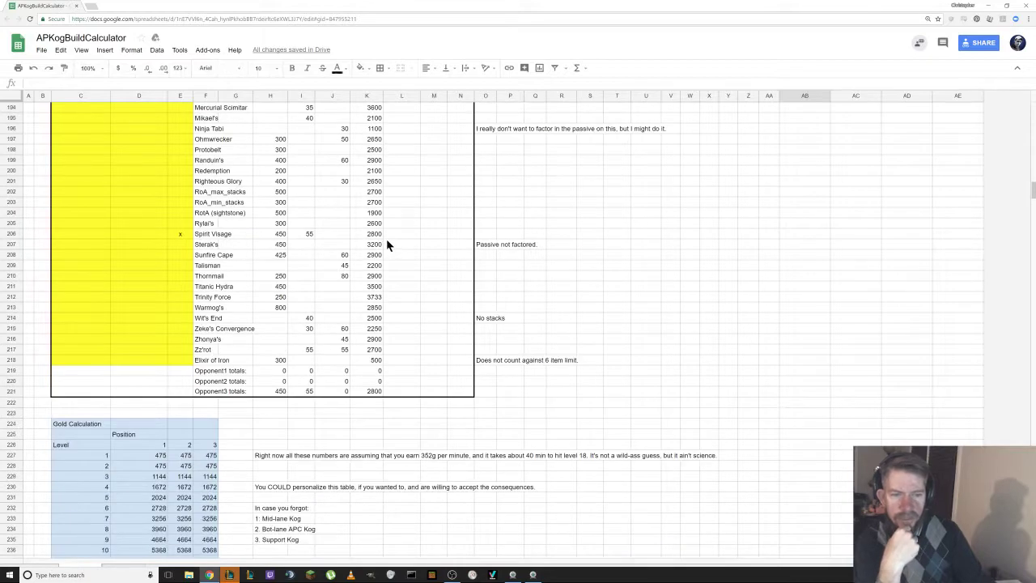
{"action": "scroll", "coordinate": [387, 239], "scroll_direction": "up", "scroll_amount": 2}
{"action": "left_click", "coordinate": [481, 225]}
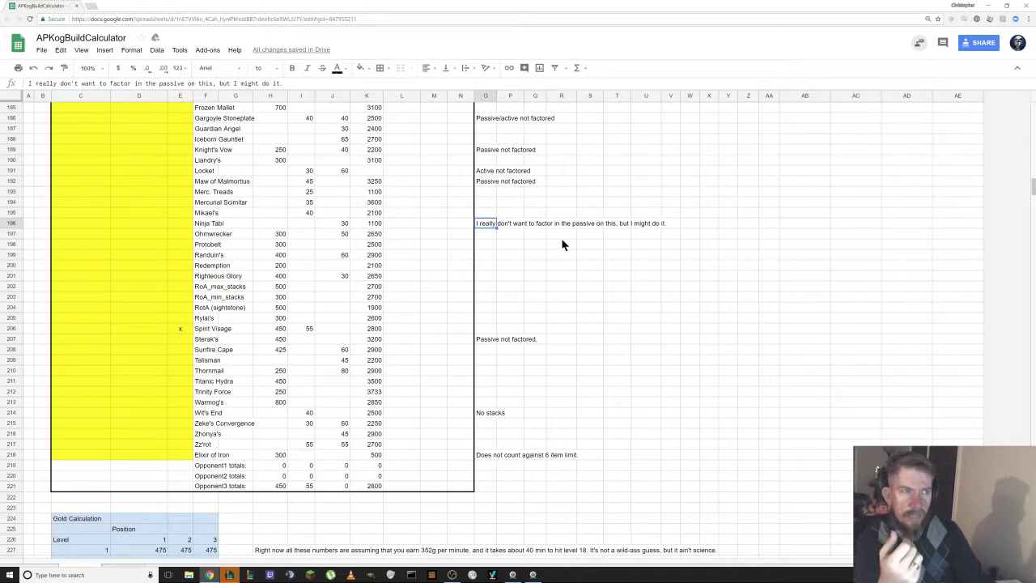
{"action": "left_click", "coordinate": [509, 237]}
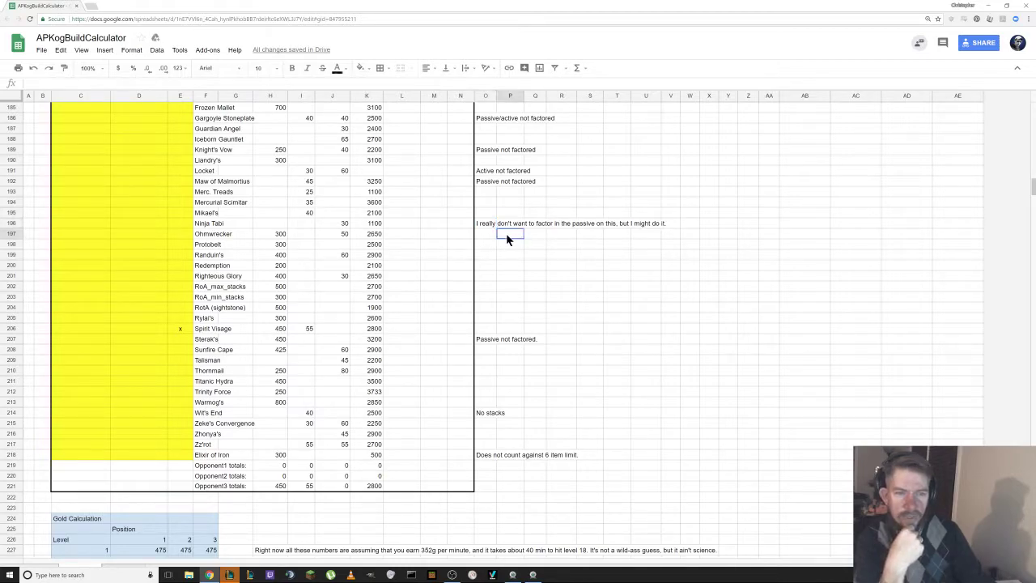
{"action": "scroll", "coordinate": [495, 275], "scroll_direction": "down", "scroll_amount": 1}
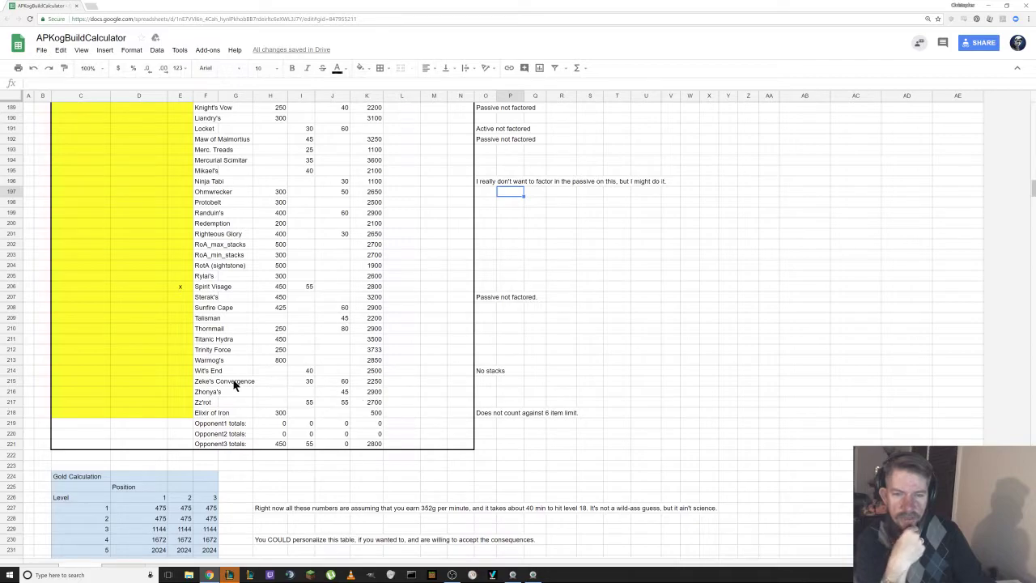
{"action": "scroll", "coordinate": [273, 418], "scroll_direction": "down", "scroll_amount": 3}
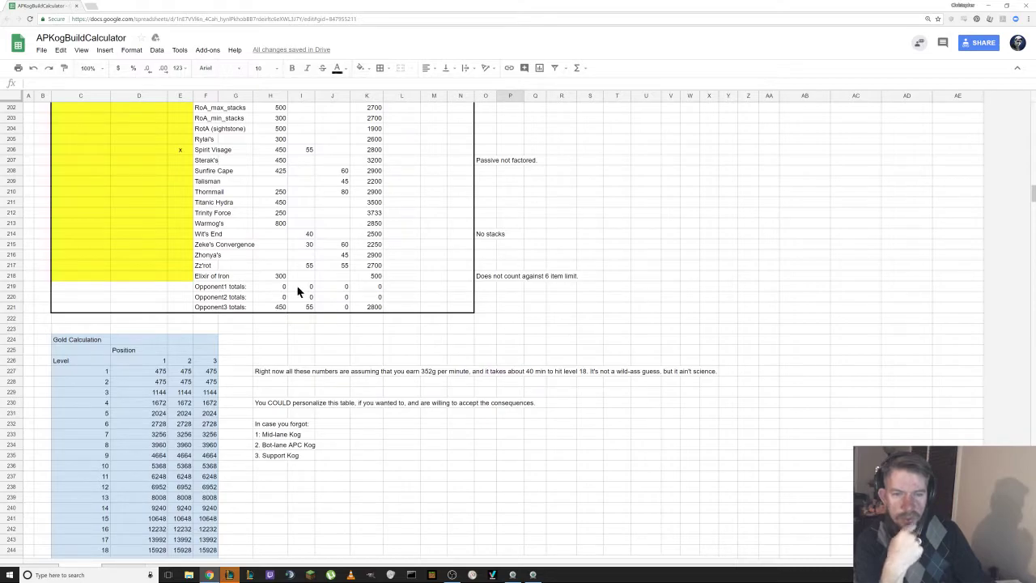
- Examine the HP, MR, Armor and Cost total formulas for the three opponents below the Opponent Build table
{"action": "left_click", "coordinate": [279, 288]}
{"action": "left_click", "coordinate": [305, 288]}
{"action": "left_click", "coordinate": [323, 285]}
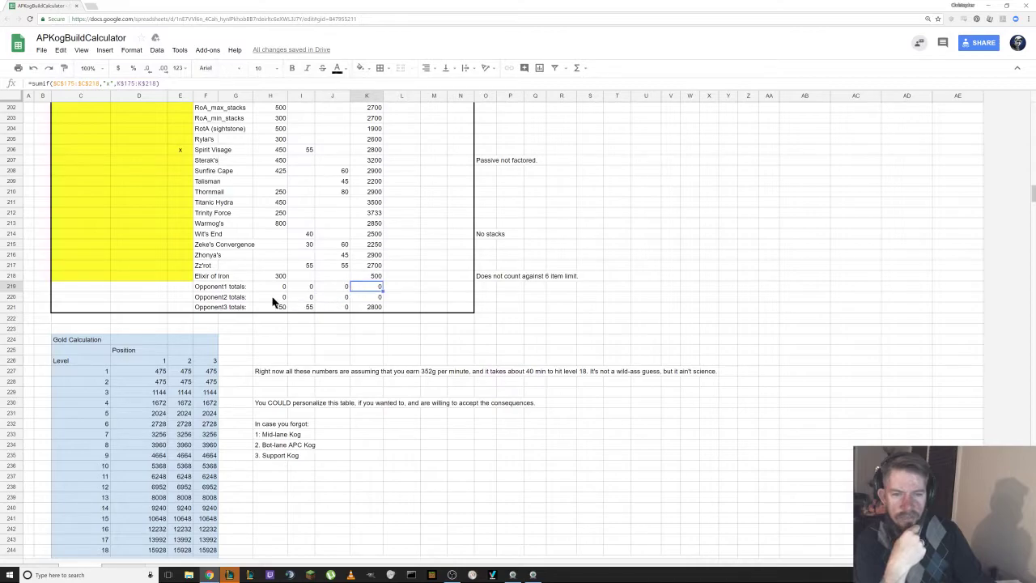
{"action": "left_click", "coordinate": [279, 297]}
{"action": "left_click", "coordinate": [306, 297]}
{"action": "left_click", "coordinate": [328, 297]}
{"action": "left_click", "coordinate": [359, 297]}
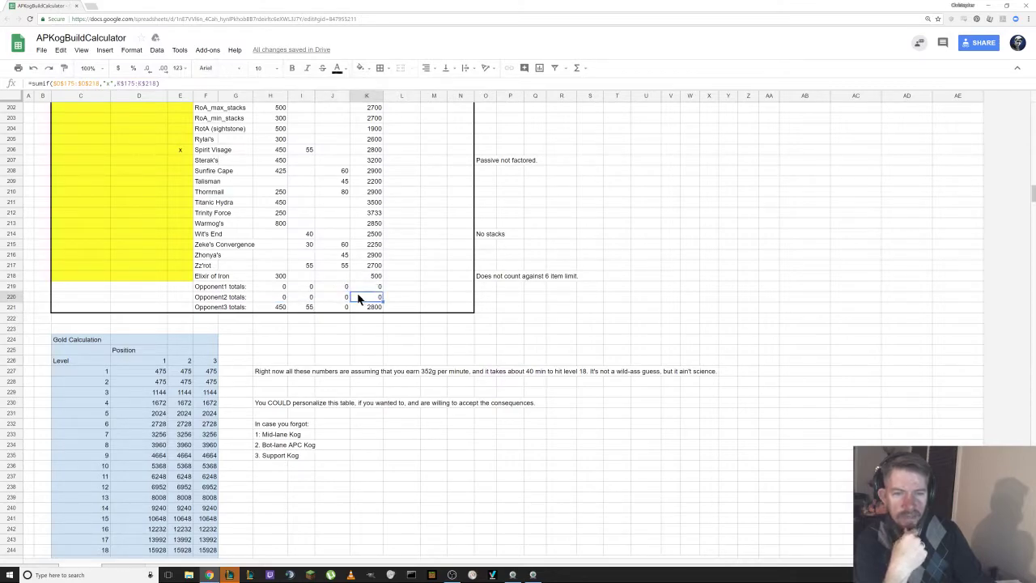
{"action": "left_click_drag", "start_coordinate": [272, 308], "coordinate": [323, 312]}
{"action": "left_click", "coordinate": [332, 311]}
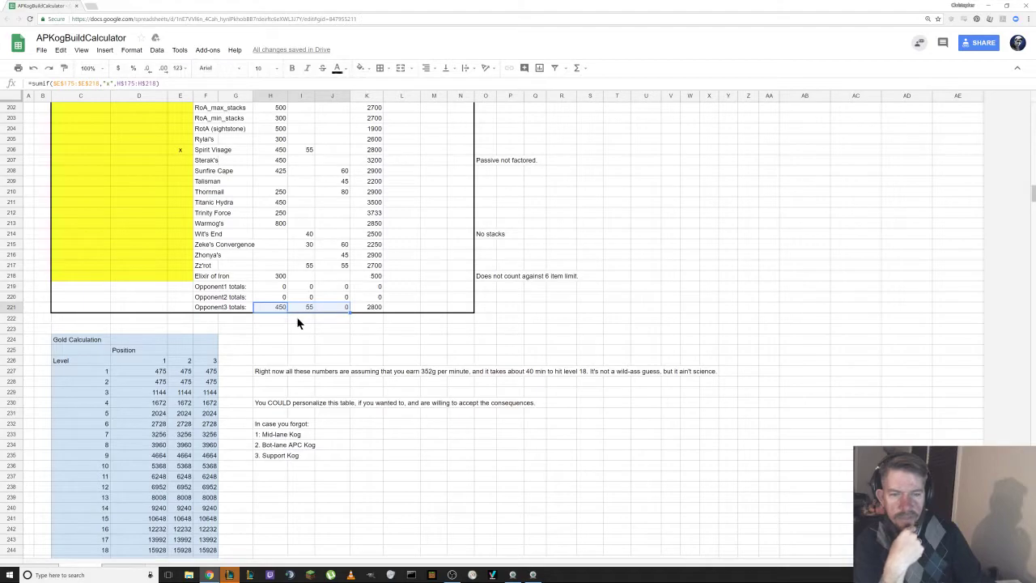
- Review the BUILD 2 item table's remaining gold and check the formula behind the estimated gold for position and level
{"action": "scroll", "coordinate": [301, 373], "scroll_direction": "down", "scroll_amount": 1}
{"action": "scroll", "coordinate": [308, 363], "scroll_direction": "up", "scroll_amount": 10}
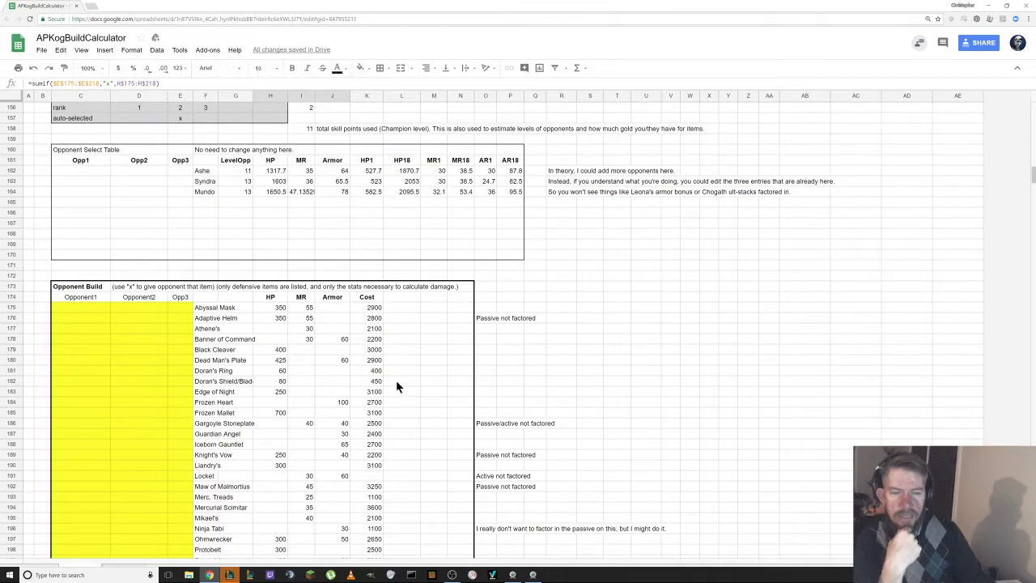
{"action": "scroll", "coordinate": [401, 356], "scroll_direction": "up", "scroll_amount": 12}
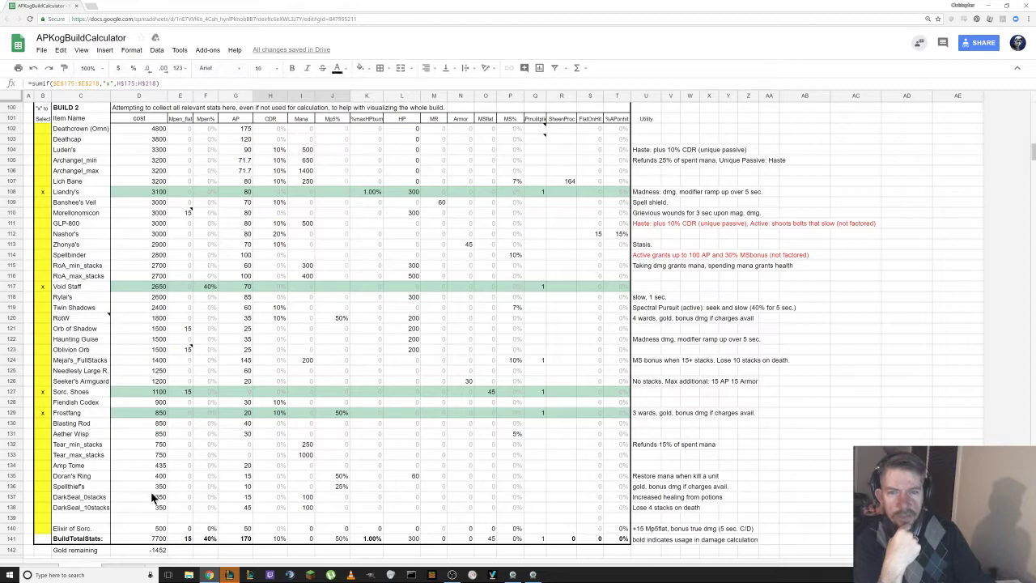
{"action": "scroll", "coordinate": [149, 371], "scroll_direction": "up", "scroll_amount": 2}
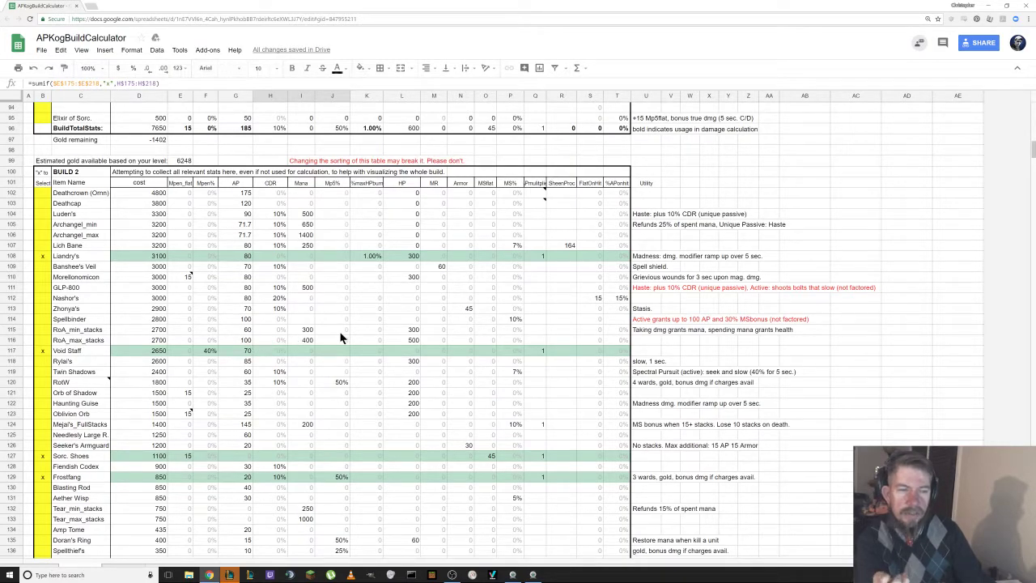
{"action": "scroll", "coordinate": [339, 331], "scroll_direction": "up", "scroll_amount": 15}
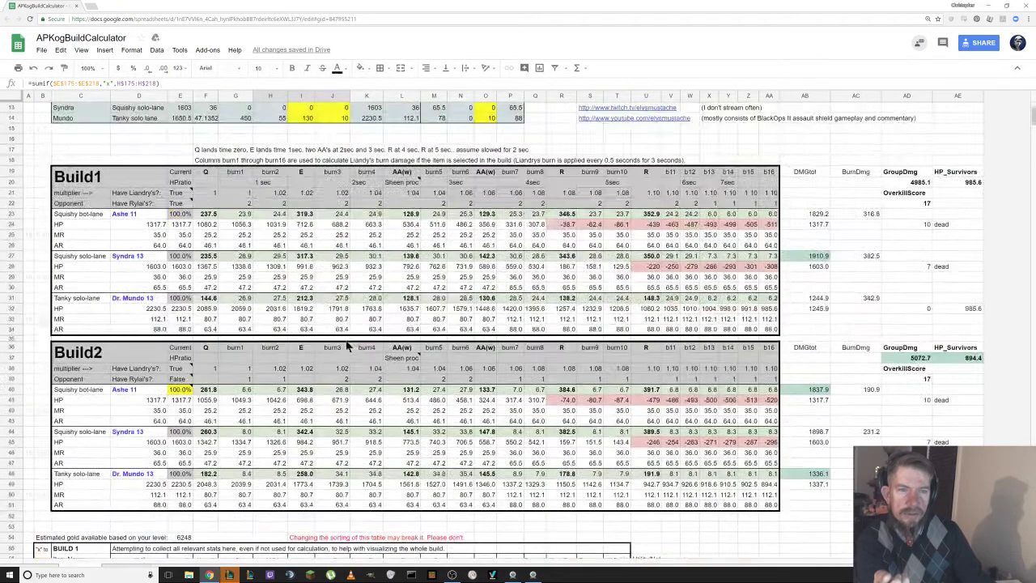
{"action": "scroll", "coordinate": [348, 346], "scroll_direction": "up", "scroll_amount": 3}
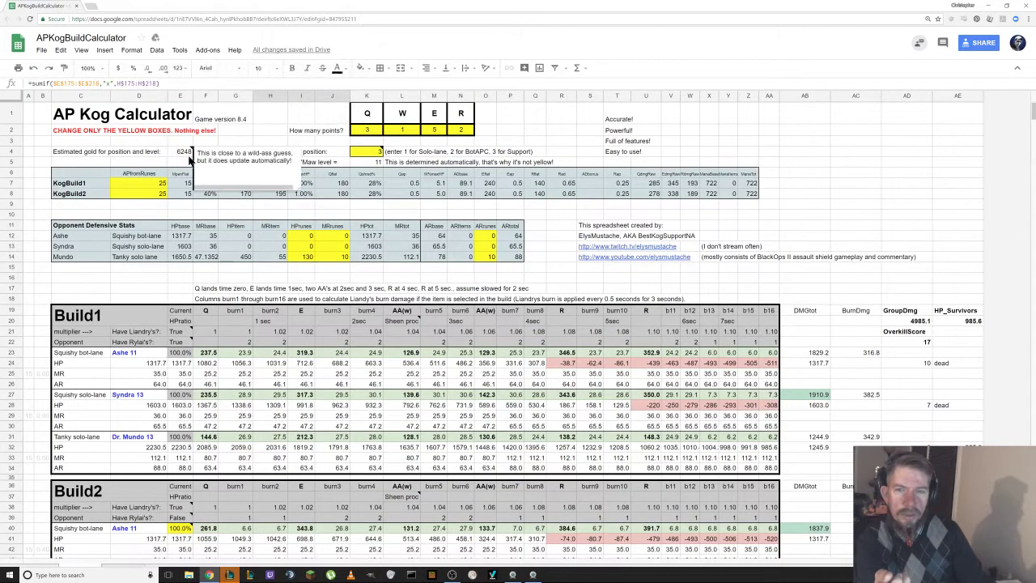
{"action": "left_click", "coordinate": [185, 153]}
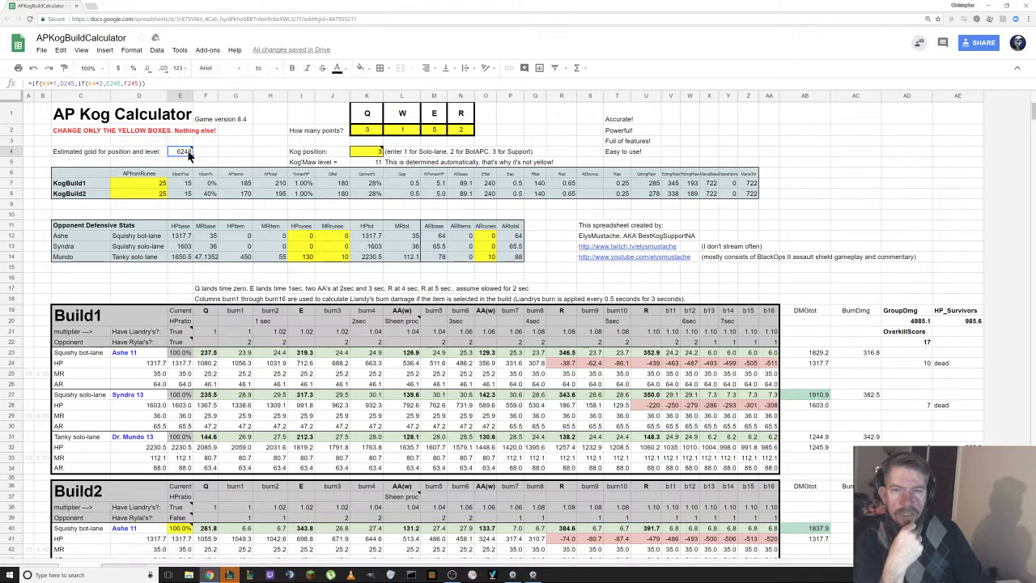
- Set the skill points to Q 5, W 5 and R 3, and compare the Build1 and Build2 results
{"action": "left_click", "coordinate": [369, 133]}
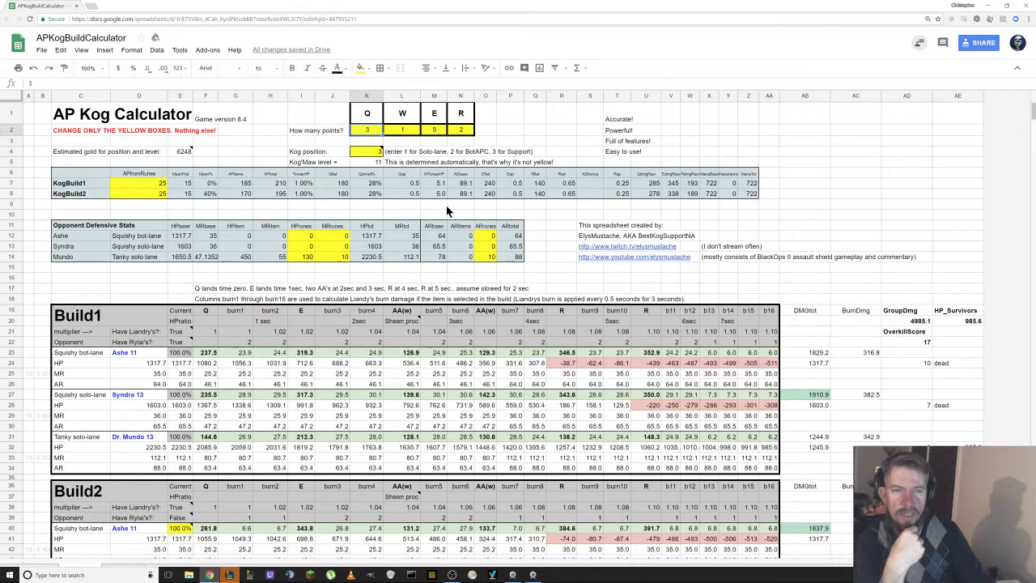
{"action": "type", "text": "5"}
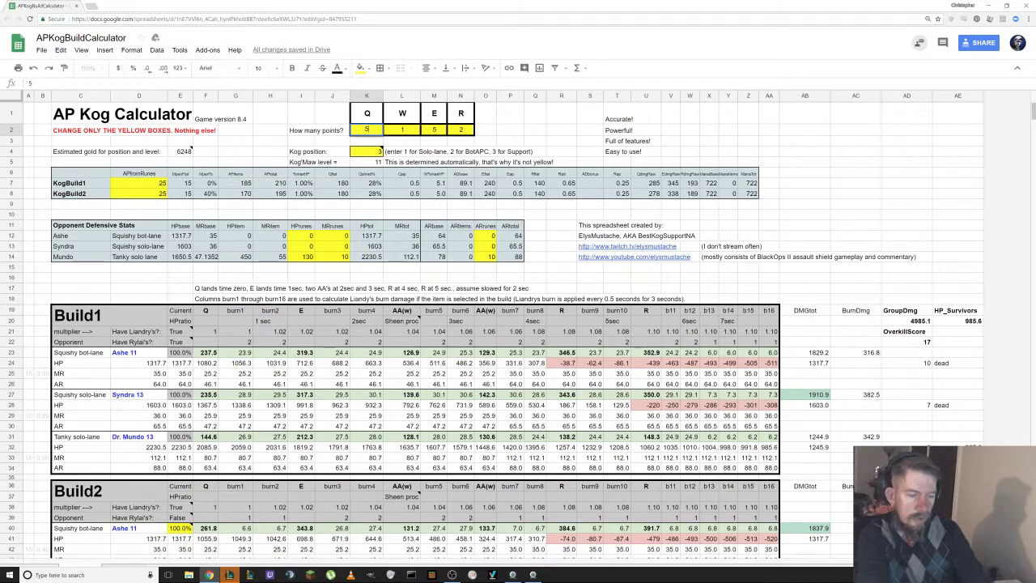
{"action": "key", "text": "Tab"}
{"action": "type", "text": "5"}
{"action": "key", "text": "Tab"}
{"action": "key", "text": "Tab"}
{"action": "type", "text": "3"}
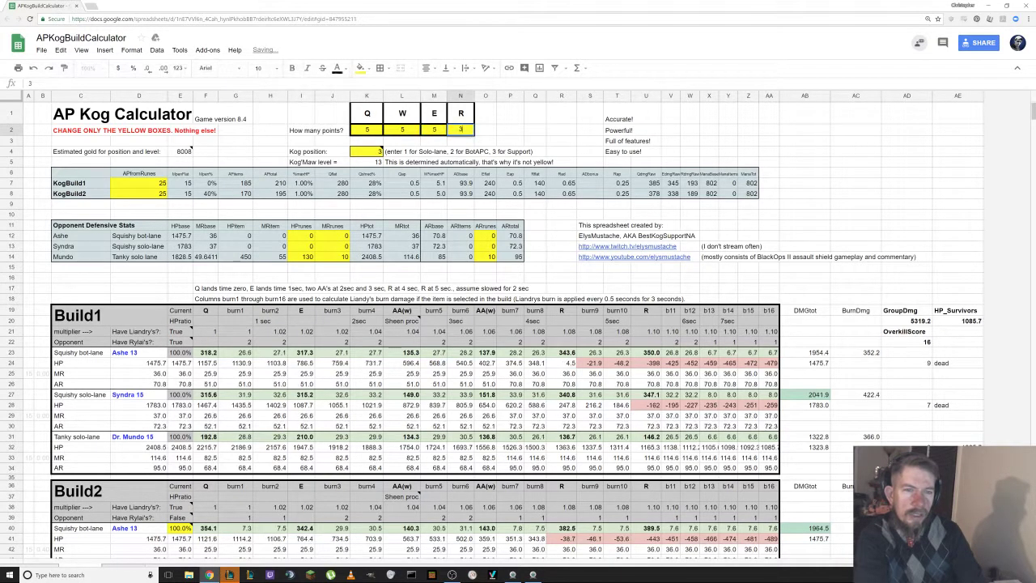
{"action": "key", "text": "Tab"}
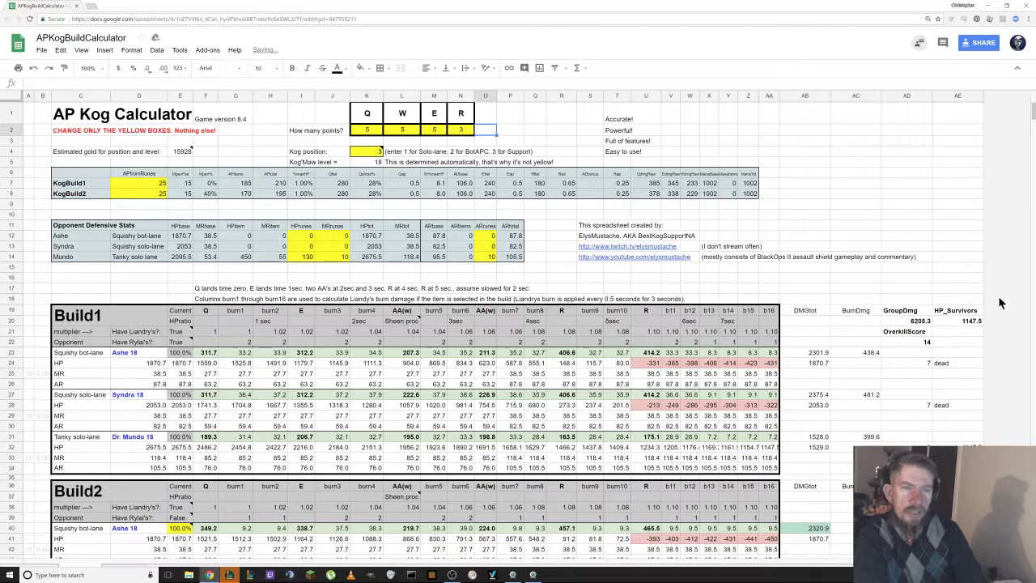
{"action": "mouse_move", "coordinate": [170, 150]}
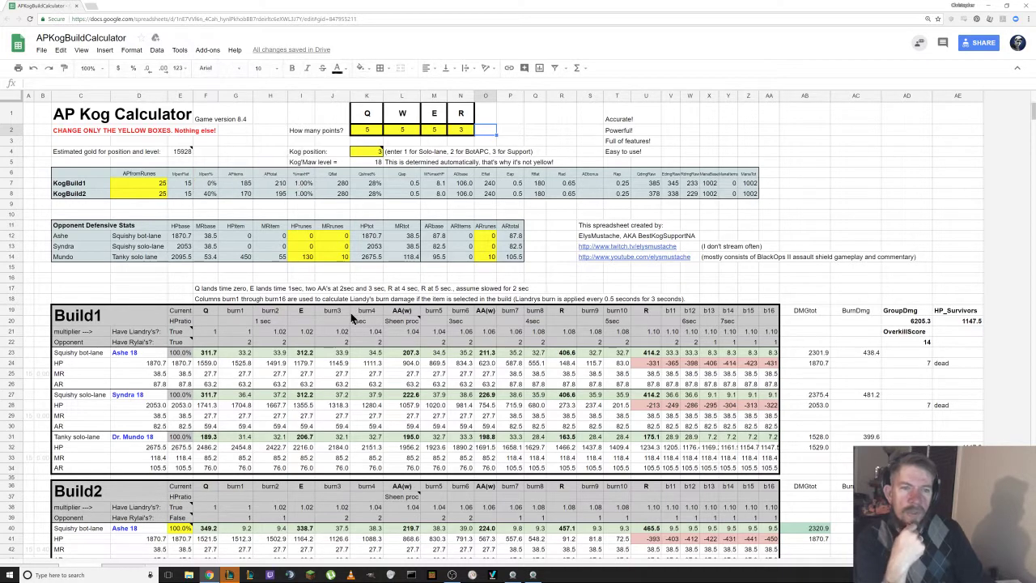
{"action": "scroll", "coordinate": [351, 314], "scroll_direction": "down", "scroll_amount": 2}
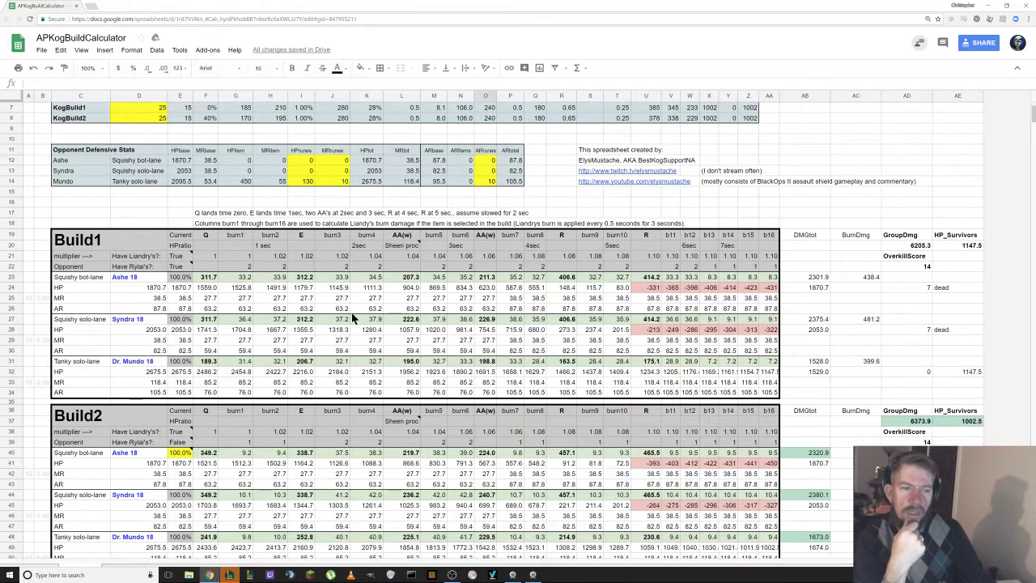
{"action": "scroll", "coordinate": [351, 318], "scroll_direction": "down", "scroll_amount": 1}
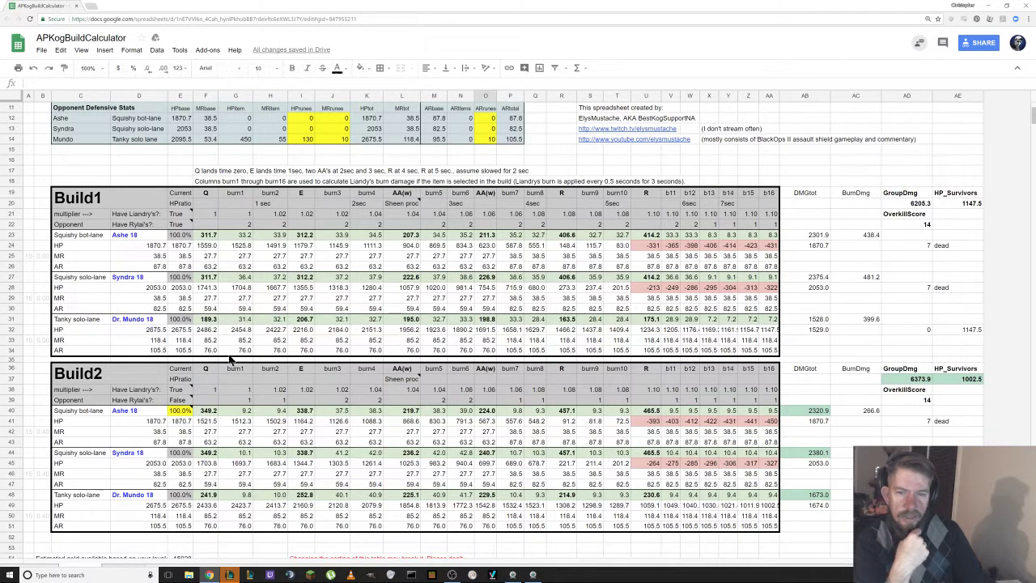
{"action": "scroll", "coordinate": [230, 361], "scroll_direction": "up", "scroll_amount": 3}
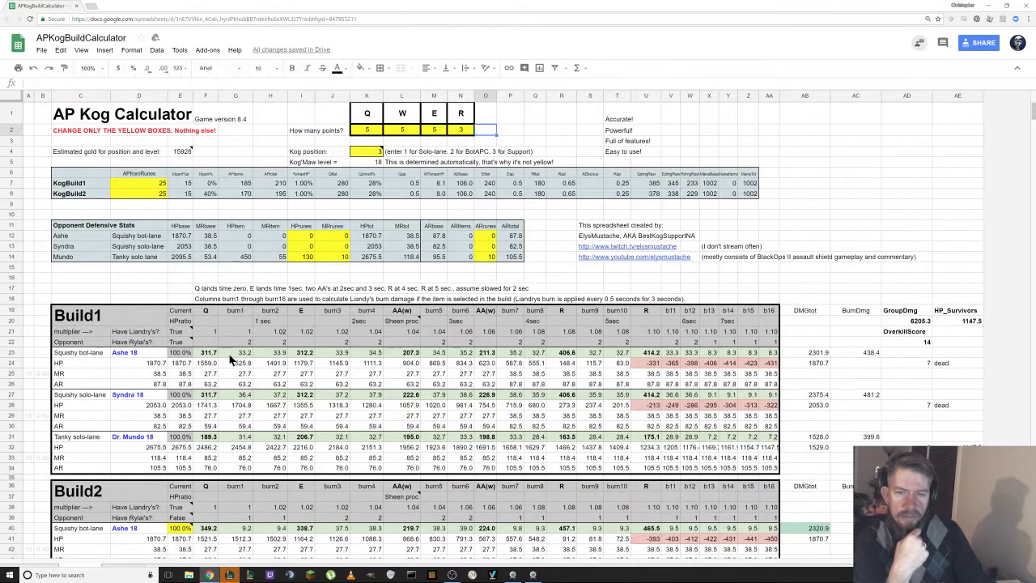
- Set the Kog position to 1 for solo-lane and review the opponents' levels and both builds' results
{"action": "left_click", "coordinate": [377, 153]}
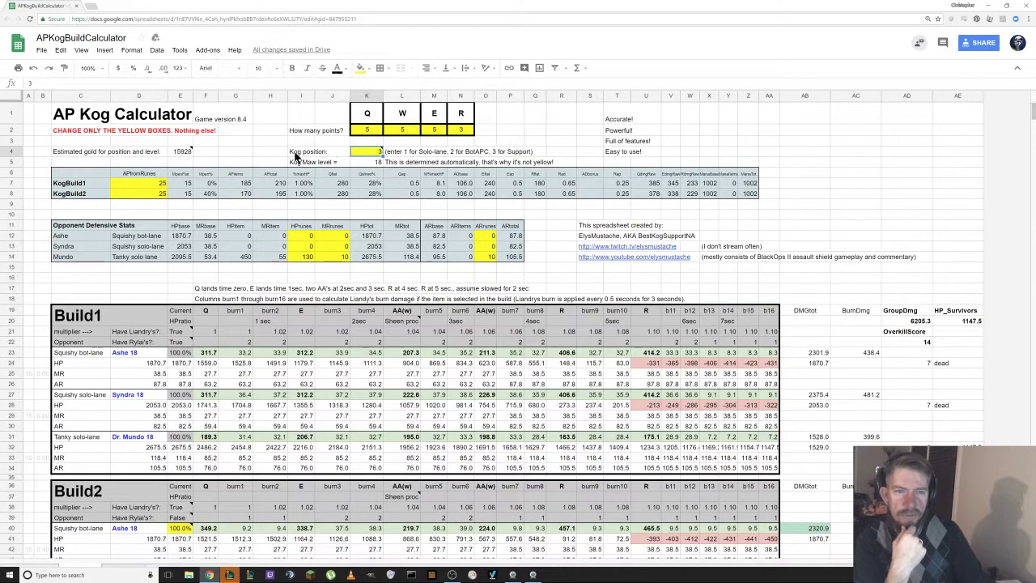
{"action": "mouse_move", "coordinate": [374, 160]}
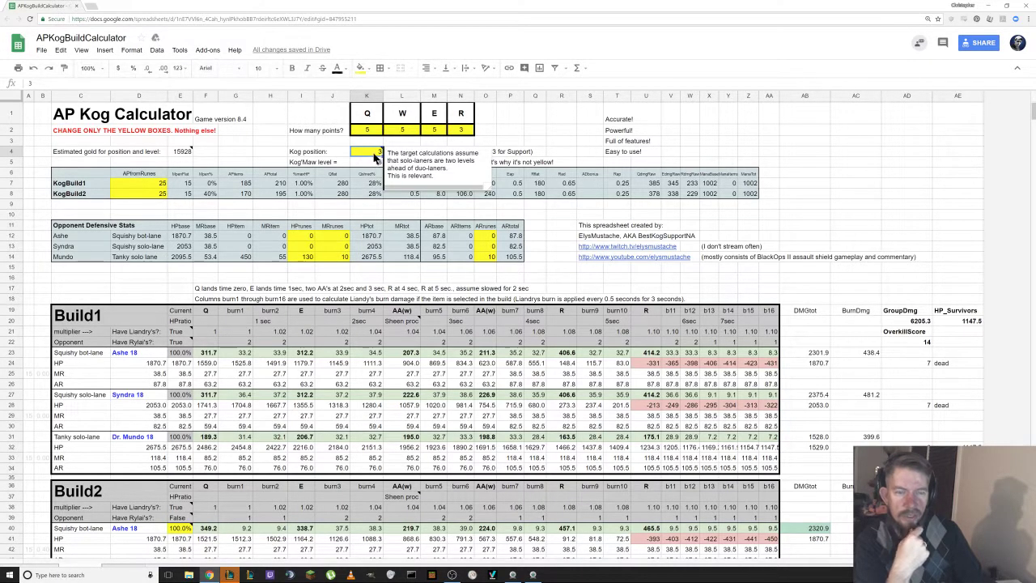
{"action": "type", "text": "1"}
{"action": "key", "text": "Return"}
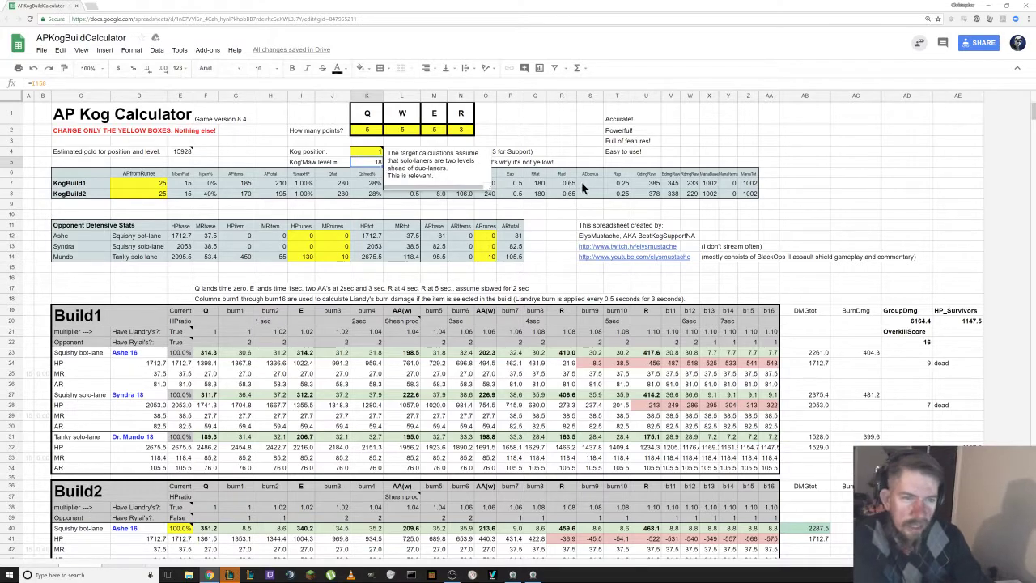
{"action": "left_click", "coordinate": [559, 142]}
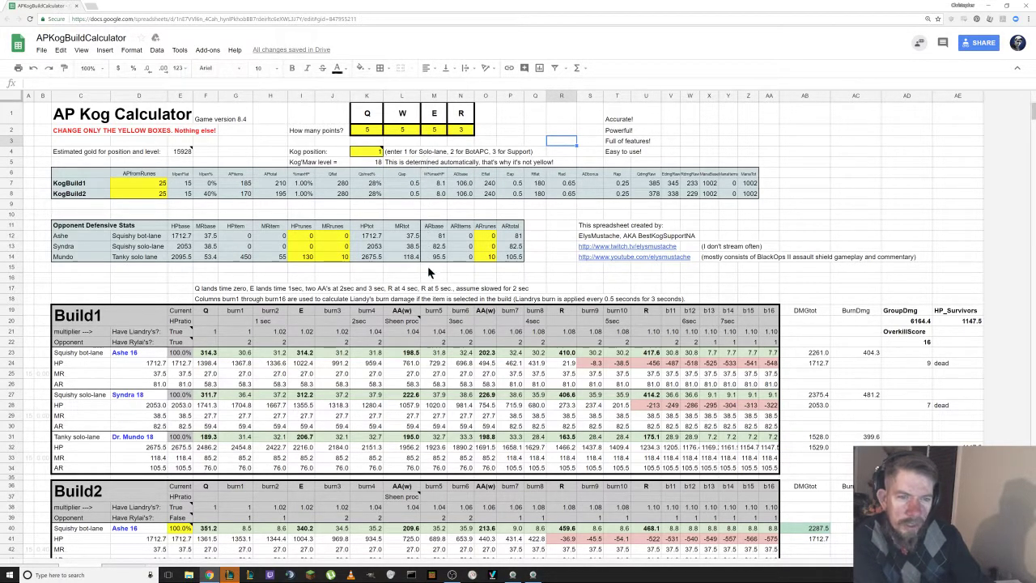
{"action": "scroll", "coordinate": [259, 379], "scroll_direction": "down", "scroll_amount": 2}
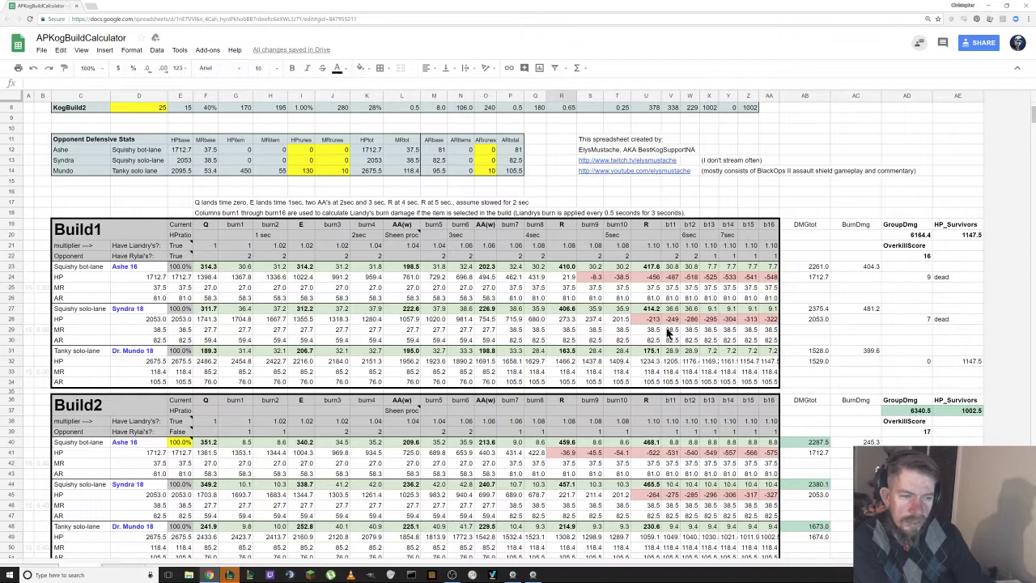
- Compare the Build1 and Build2 results, then check the estimated gold formula and the gold remaining for BUILD 1
{"action": "scroll", "coordinate": [543, 369], "scroll_direction": "down", "scroll_amount": 1}
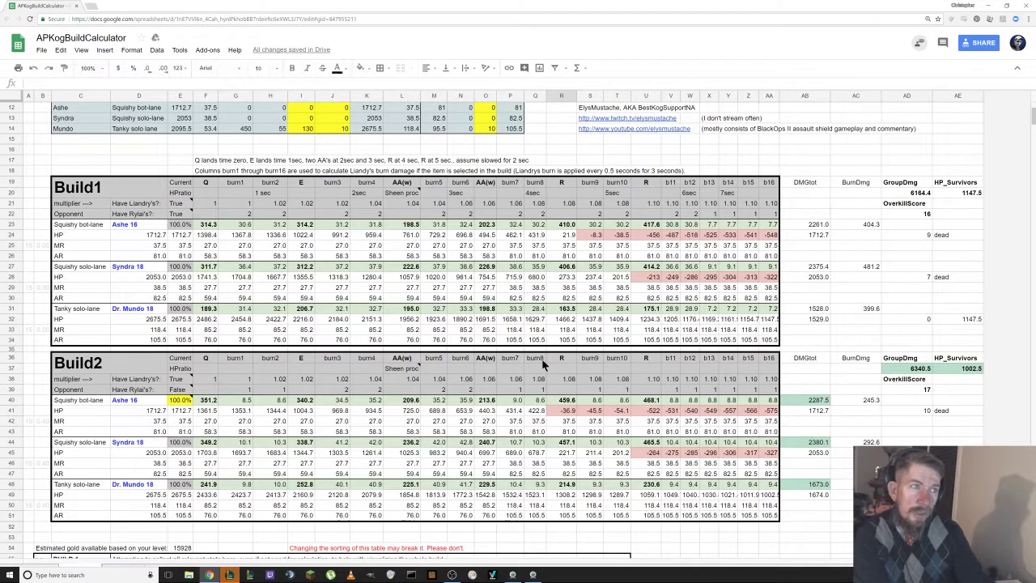
{"action": "scroll", "coordinate": [431, 327], "scroll_direction": "up", "scroll_amount": 3}
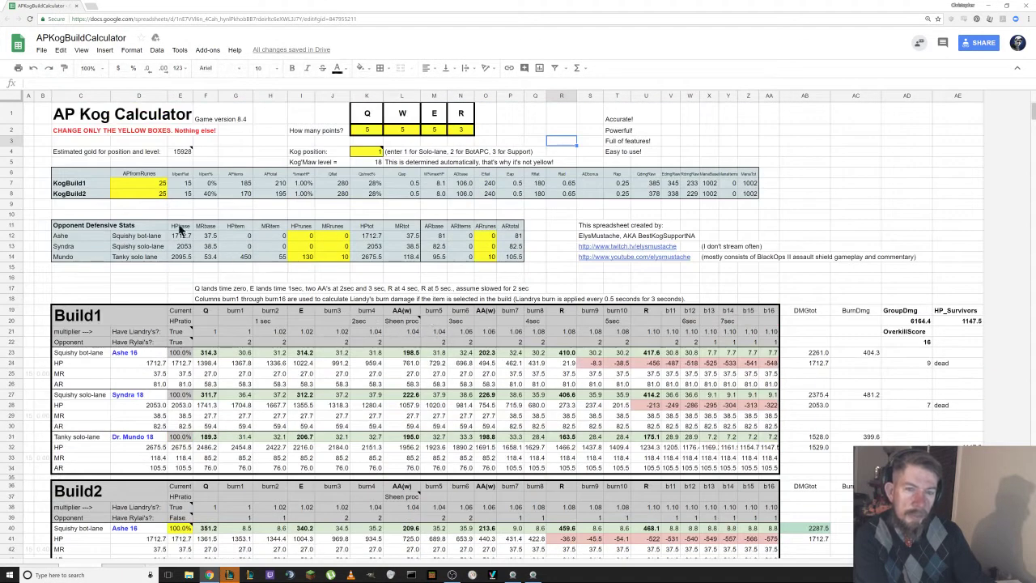
{"action": "left_click", "coordinate": [180, 152]}
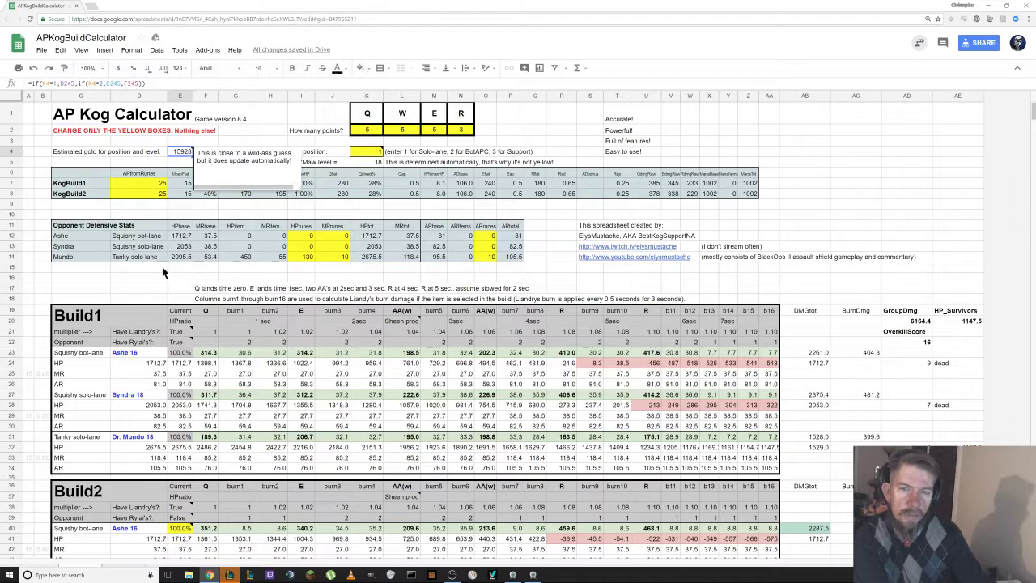
{"action": "scroll", "coordinate": [268, 394], "scroll_direction": "down", "scroll_amount": 8}
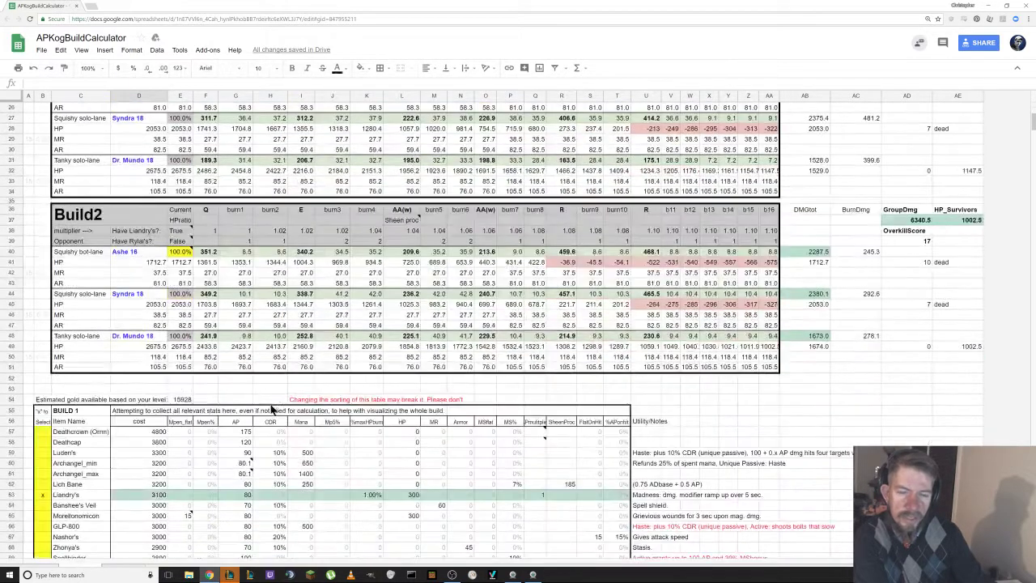
{"action": "scroll", "coordinate": [280, 410], "scroll_direction": "down", "scroll_amount": 4}
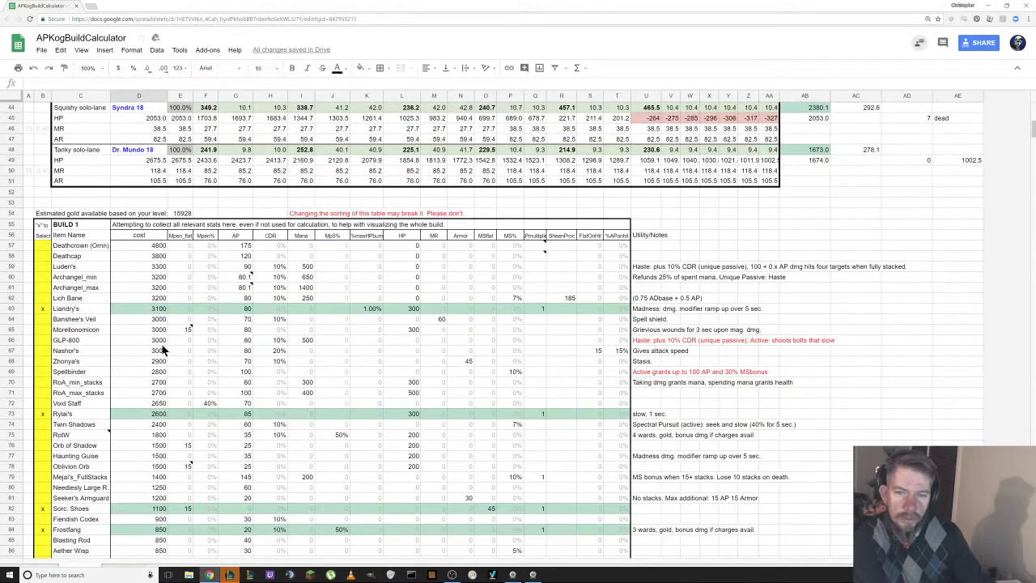
{"action": "scroll", "coordinate": [168, 298], "scroll_direction": "down", "scroll_amount": 7}
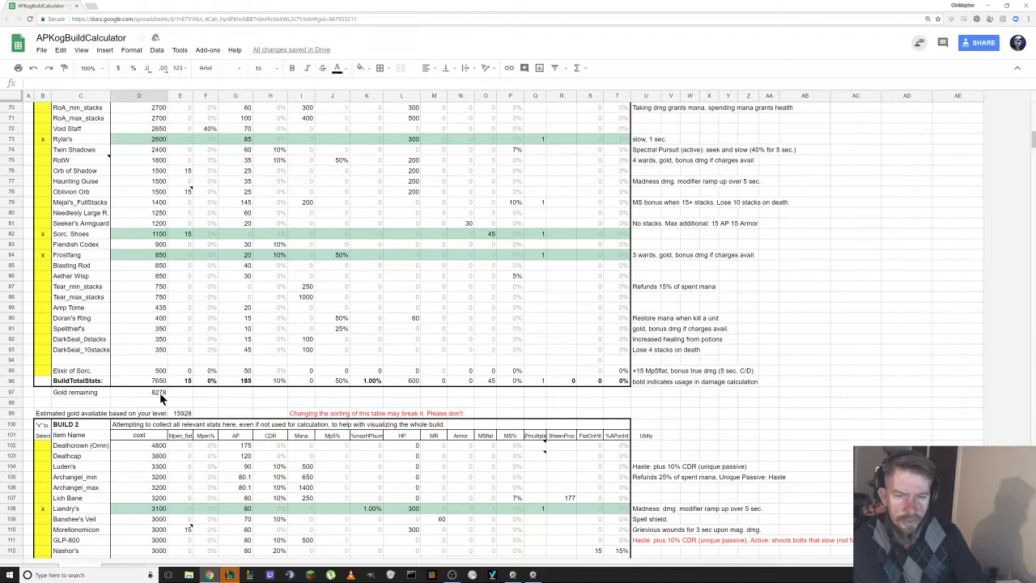
{"action": "scroll", "coordinate": [166, 364], "scroll_direction": "up", "scroll_amount": 3}
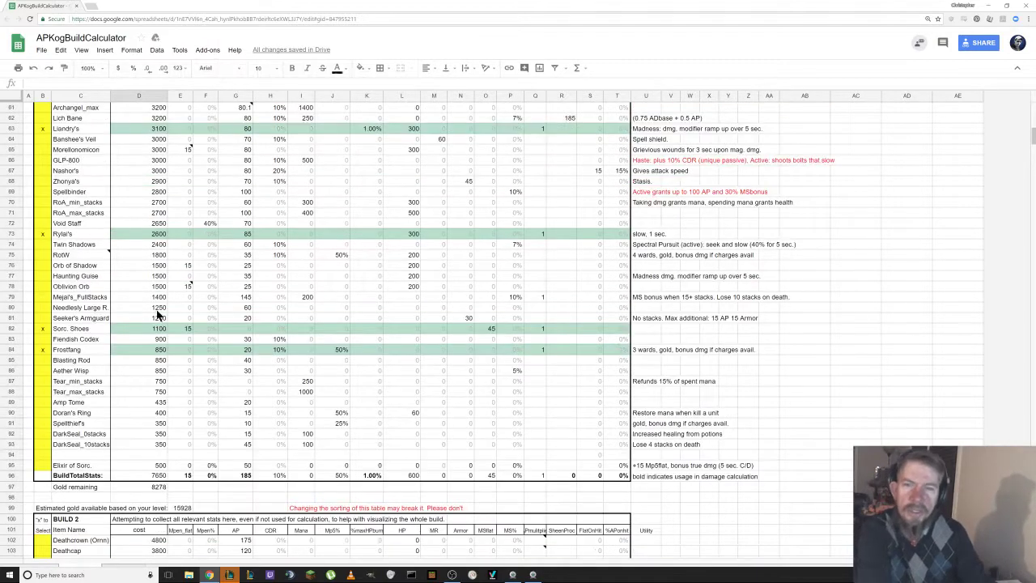
- Mark Void Staff with "x" in the BUILD 1 item table
{"action": "scroll", "coordinate": [200, 329], "scroll_direction": "up", "scroll_amount": 3}
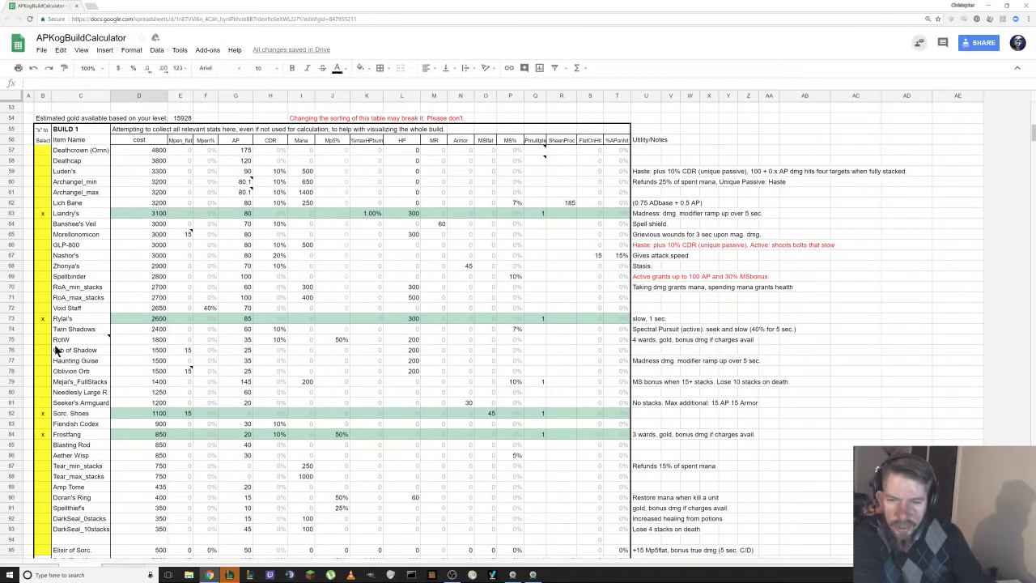
{"action": "left_click", "coordinate": [44, 309]}
{"action": "type", "text": "x"}
{"action": "key", "text": "Return"}
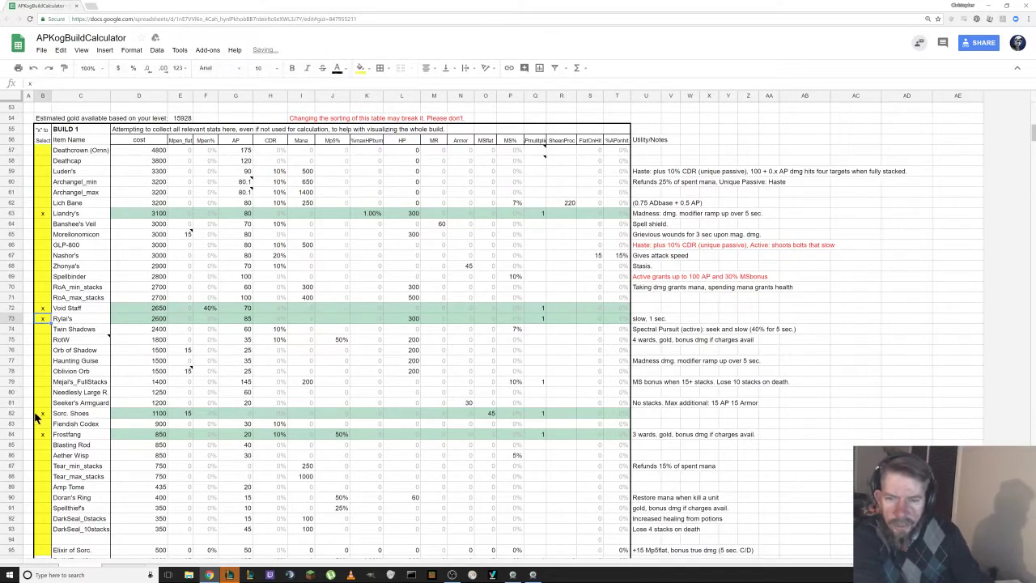
- Replace Frostfang with RotW in the BUILD 1 item table and compare both builds' damage results
{"action": "left_click", "coordinate": [41, 434]}
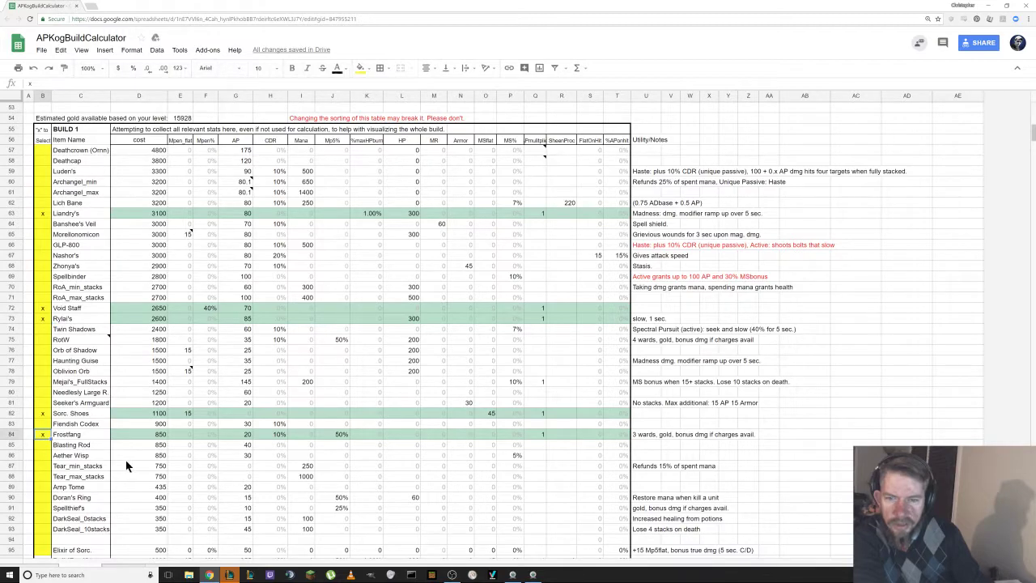
{"action": "key", "text": "Delete"}
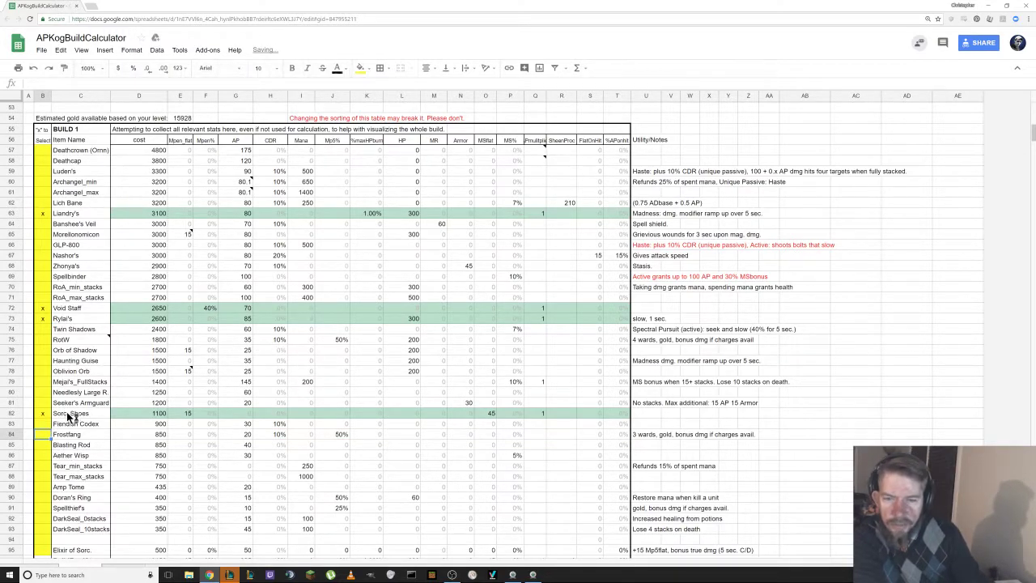
{"action": "type", "text": "x"}
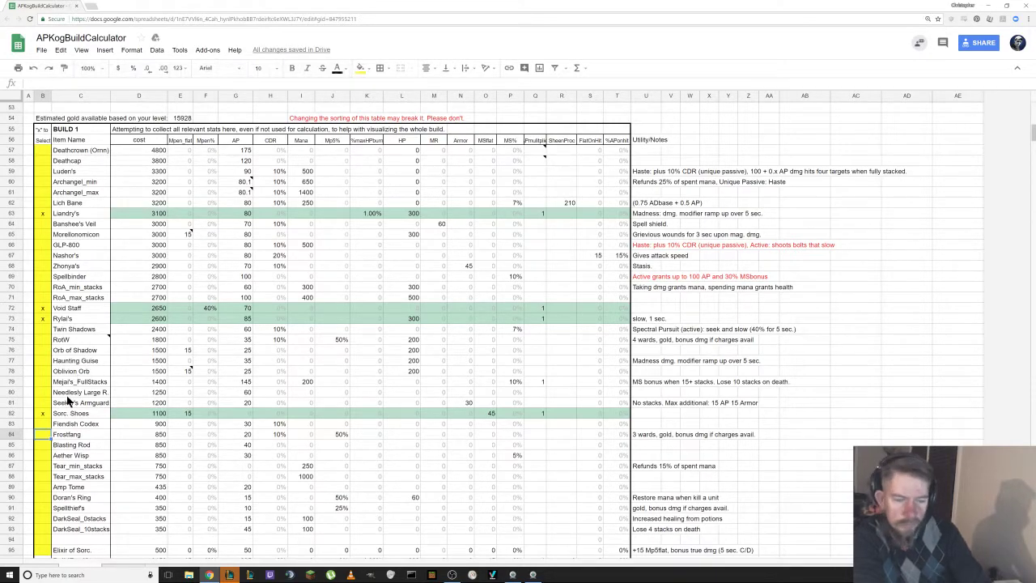
{"action": "key", "text": "Escape"}
{"action": "left_click", "coordinate": [42, 340]}
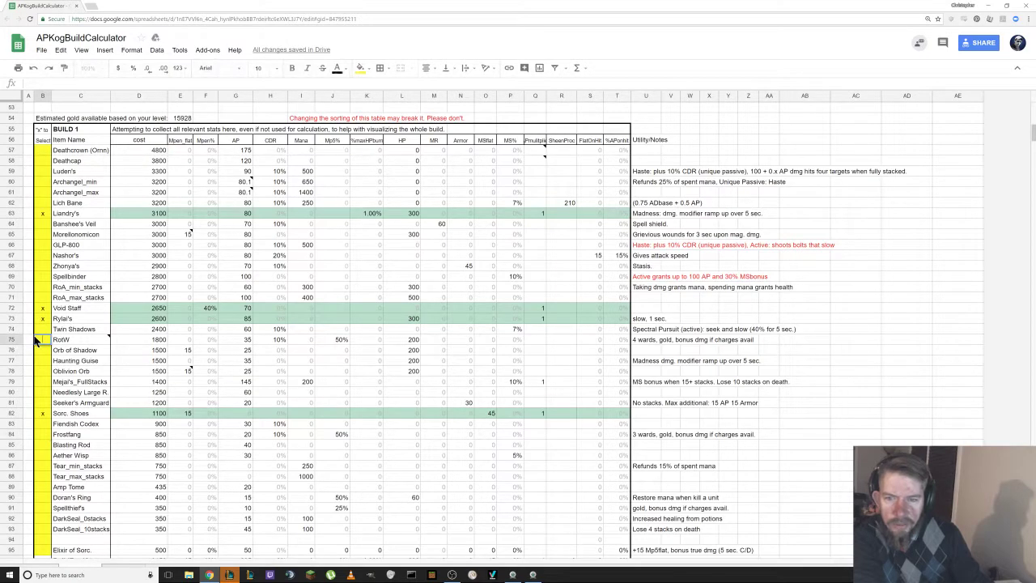
{"action": "type", "text": "x"}
{"action": "key", "text": "Return"}
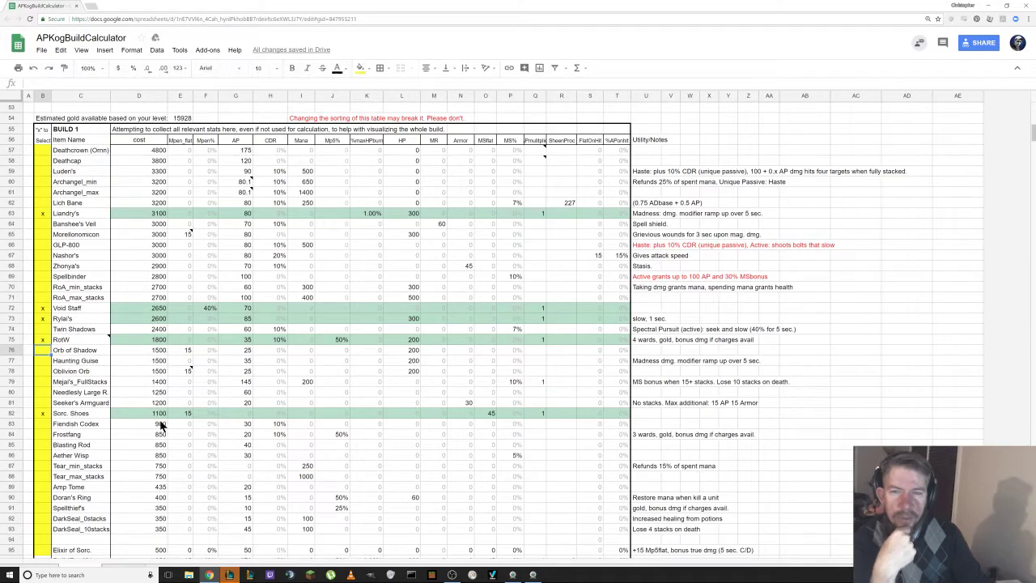
{"action": "scroll", "coordinate": [162, 429], "scroll_direction": "up", "scroll_amount": 15}
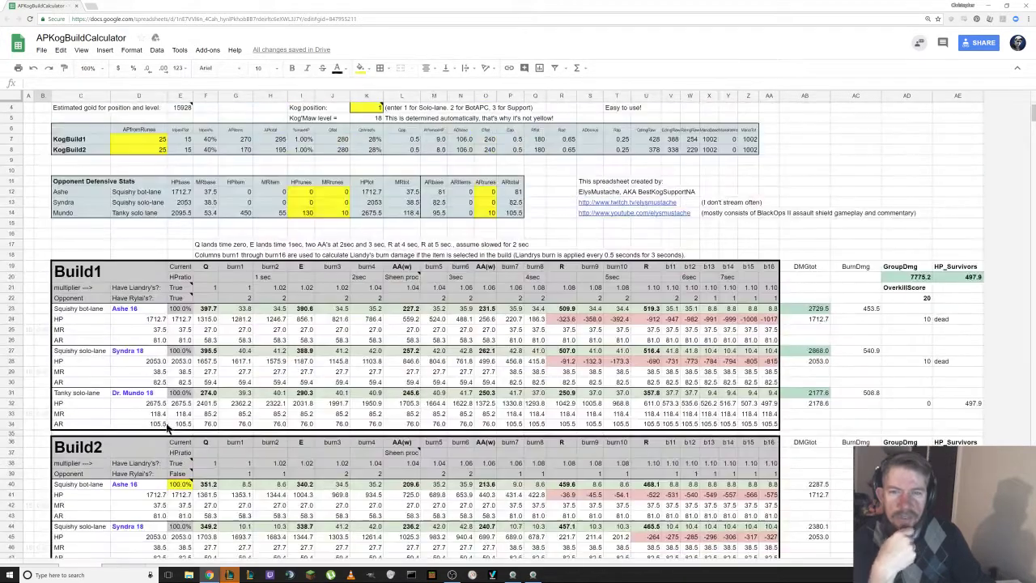
{"action": "scroll", "coordinate": [237, 399], "scroll_direction": "down", "scroll_amount": 1}
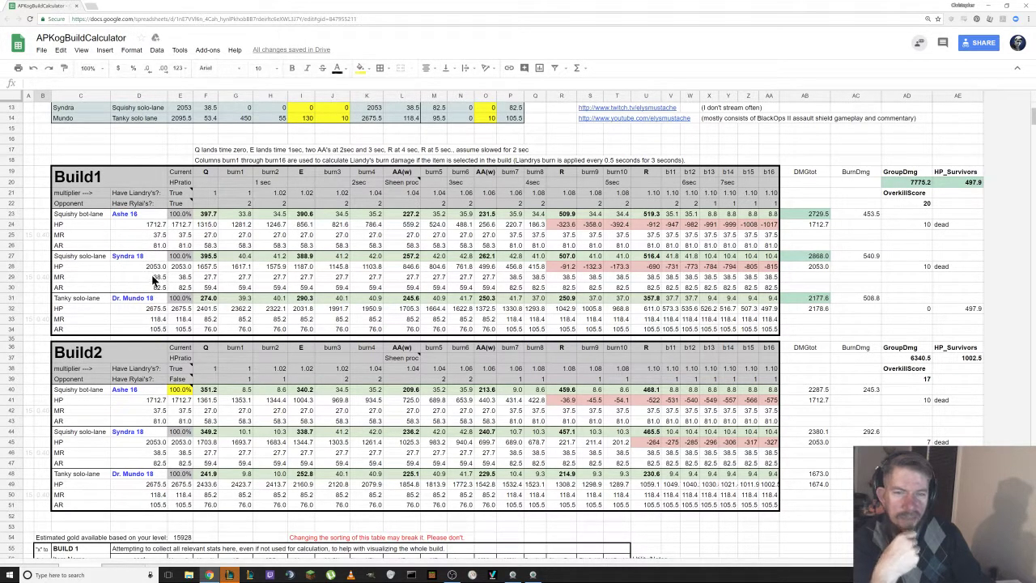
- Give Opponent2 Merc. Treads and Opponent1 Mercurial Scimitar in the Opponent Build table
{"action": "scroll", "coordinate": [154, 280], "scroll_direction": "down", "scroll_amount": 10}
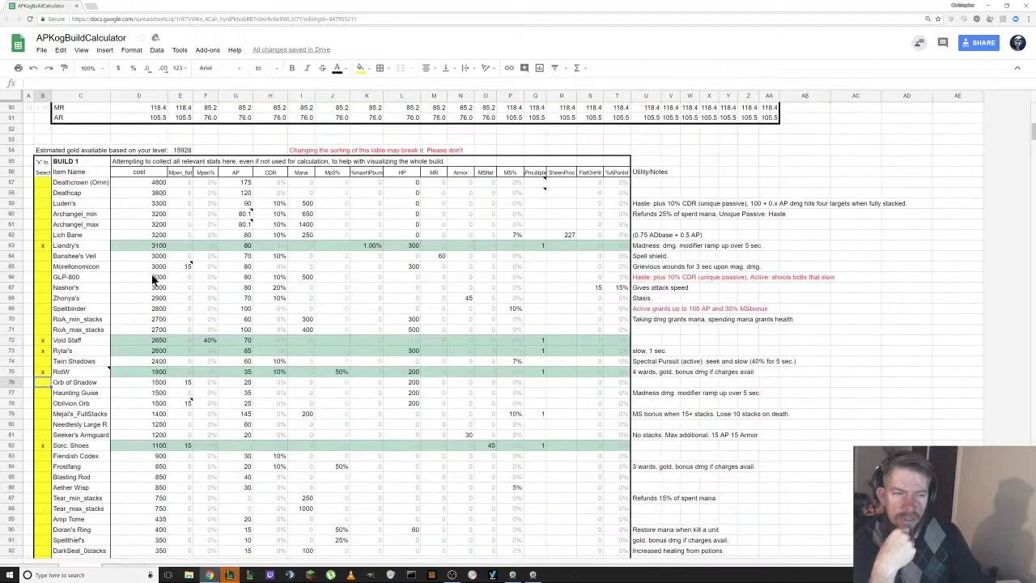
{"action": "scroll", "coordinate": [151, 281], "scroll_direction": "down", "scroll_amount": 3}
{"action": "scroll", "coordinate": [145, 359], "scroll_direction": "down", "scroll_amount": 10}
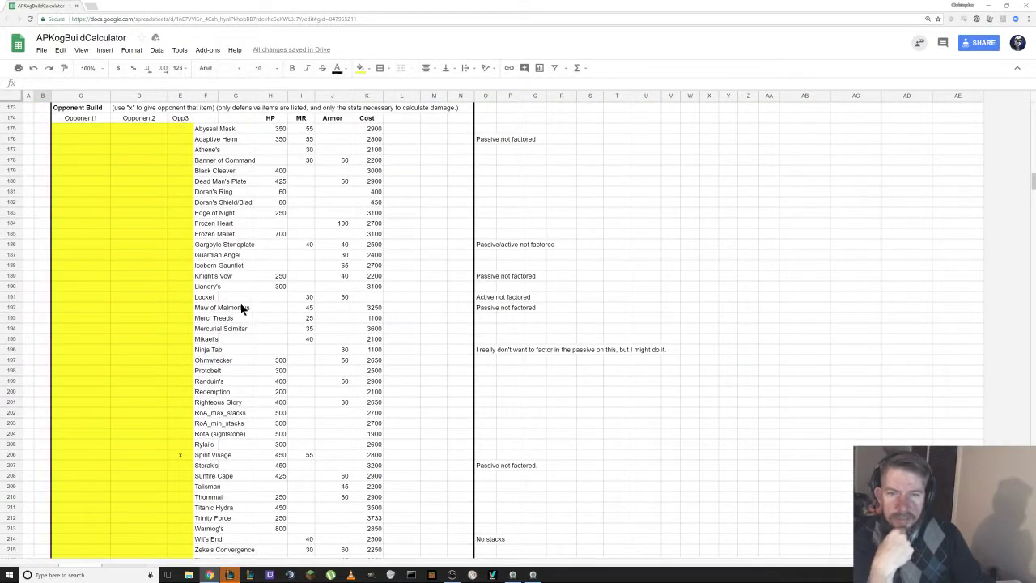
{"action": "left_click", "coordinate": [156, 321]}
{"action": "type", "text": "x"}
{"action": "key", "text": "Return"}
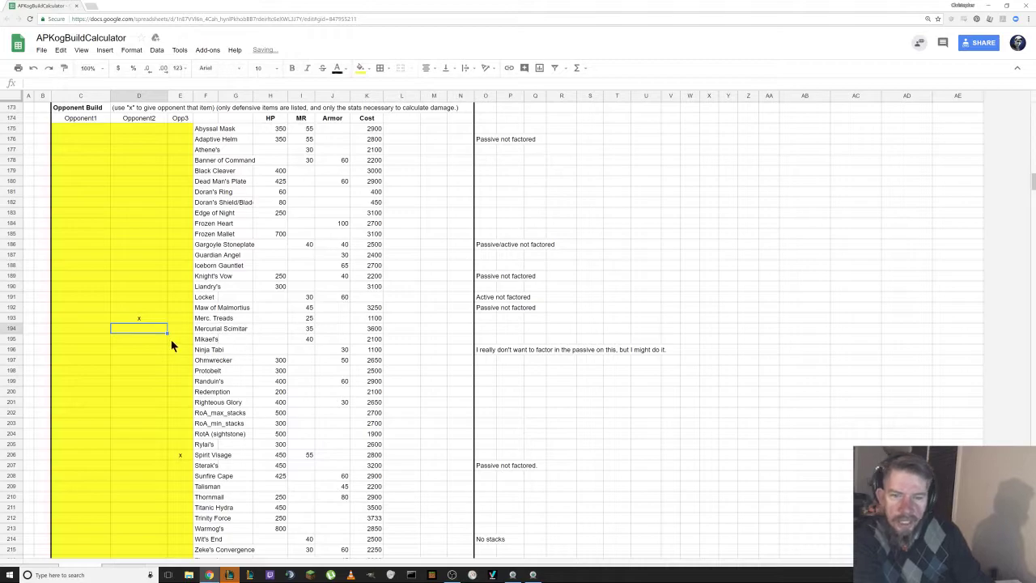
{"action": "left_click", "coordinate": [92, 328]}
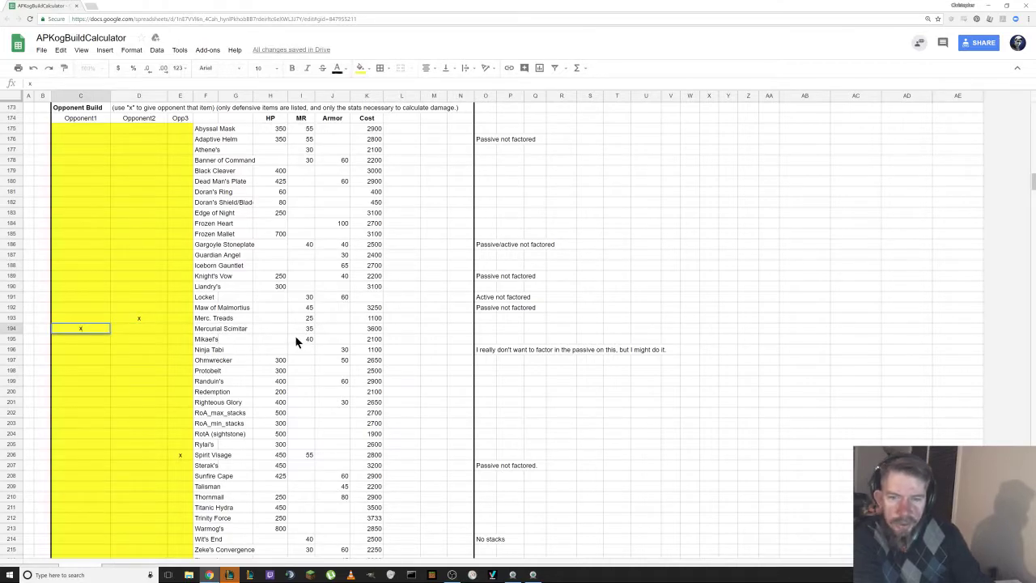
{"action": "key", "text": "Return"}
- Examine how the opponents' added magic resist items affect the Build1 and Build2 damage results
{"action": "scroll", "coordinate": [578, 312], "scroll_direction": "up", "scroll_amount": 10}
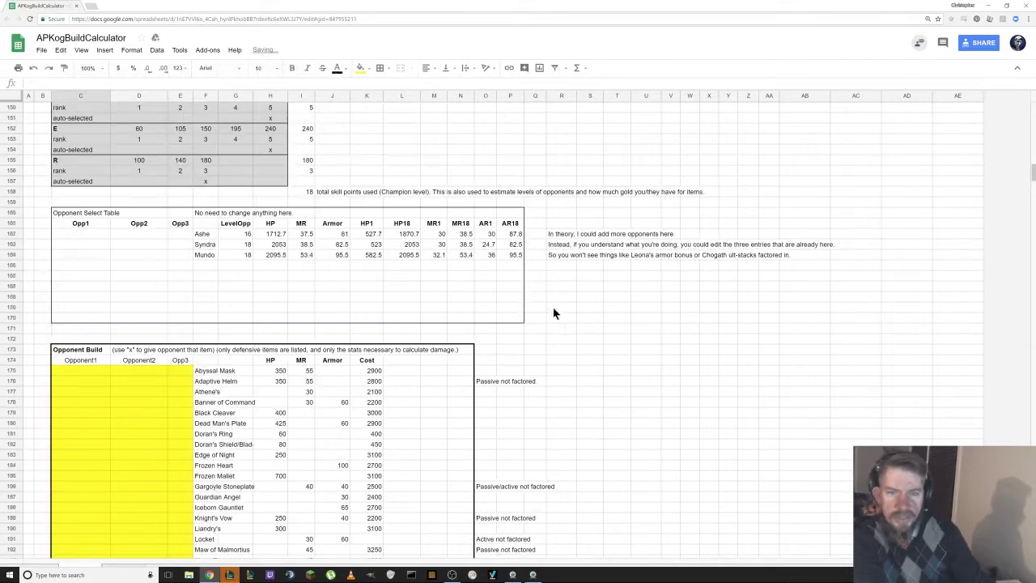
{"action": "scroll", "coordinate": [502, 306], "scroll_direction": "up", "scroll_amount": 20}
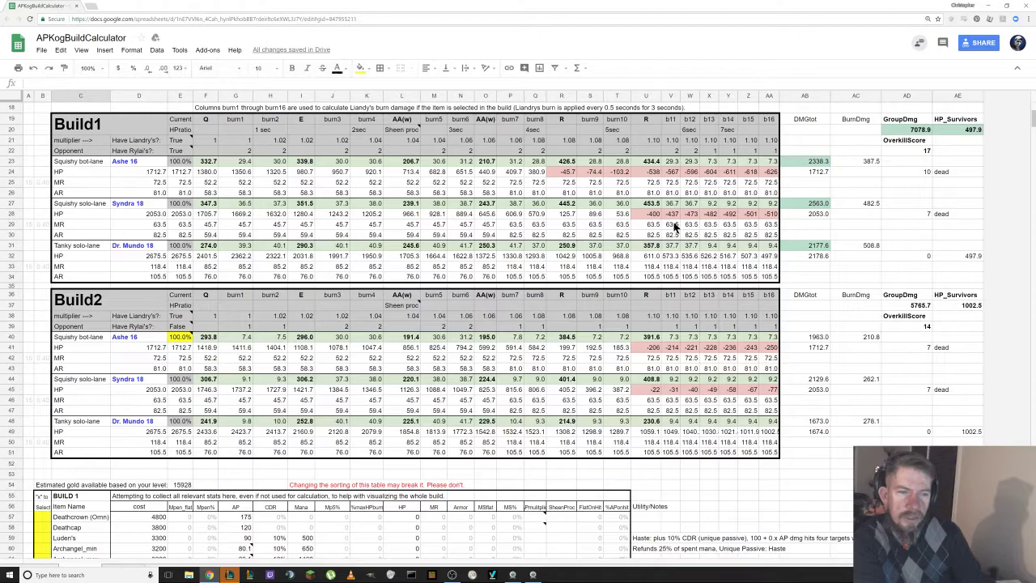
{"action": "scroll", "coordinate": [454, 300], "scroll_direction": "down", "scroll_amount": 3}
{"action": "scroll", "coordinate": [324, 327], "scroll_direction": "down", "scroll_amount": 3}
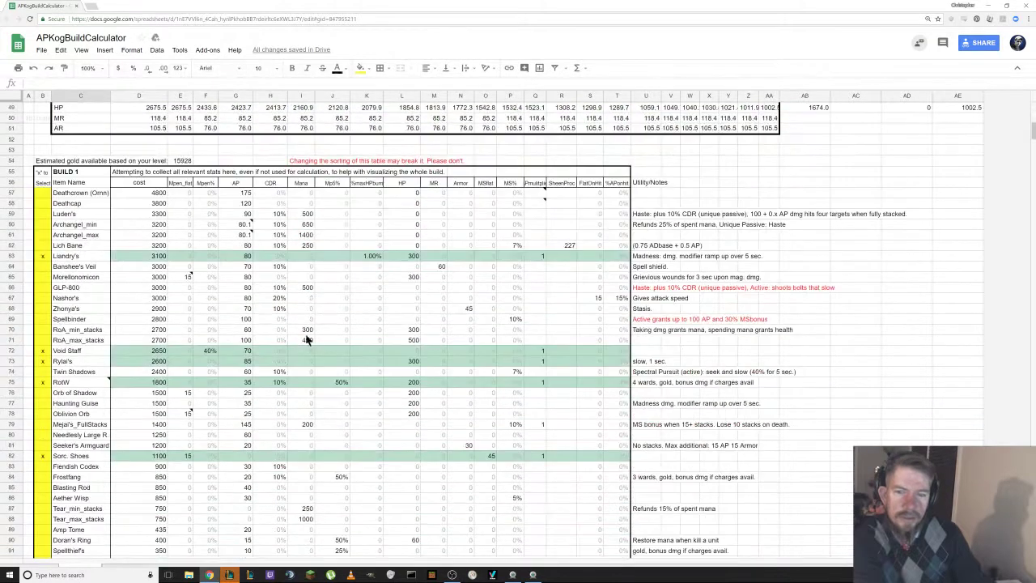
{"action": "scroll", "coordinate": [106, 417], "scroll_direction": "down", "scroll_amount": 2}
{"action": "scroll", "coordinate": [121, 412], "scroll_direction": "down", "scroll_amount": 2}
{"action": "scroll", "coordinate": [120, 412], "scroll_direction": "up", "scroll_amount": 10}
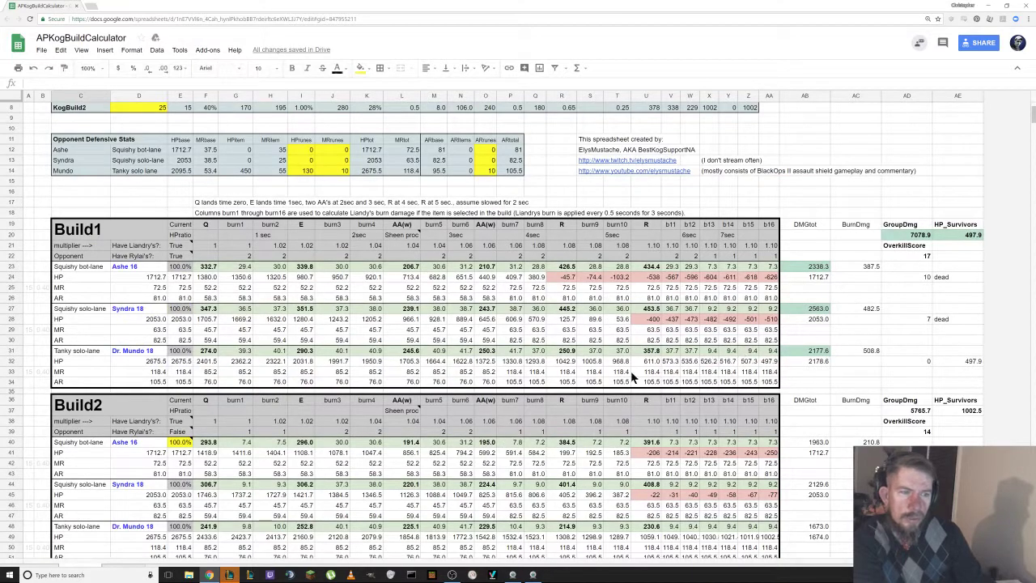
{"action": "scroll", "coordinate": [656, 481], "scroll_direction": "down", "scroll_amount": 1}
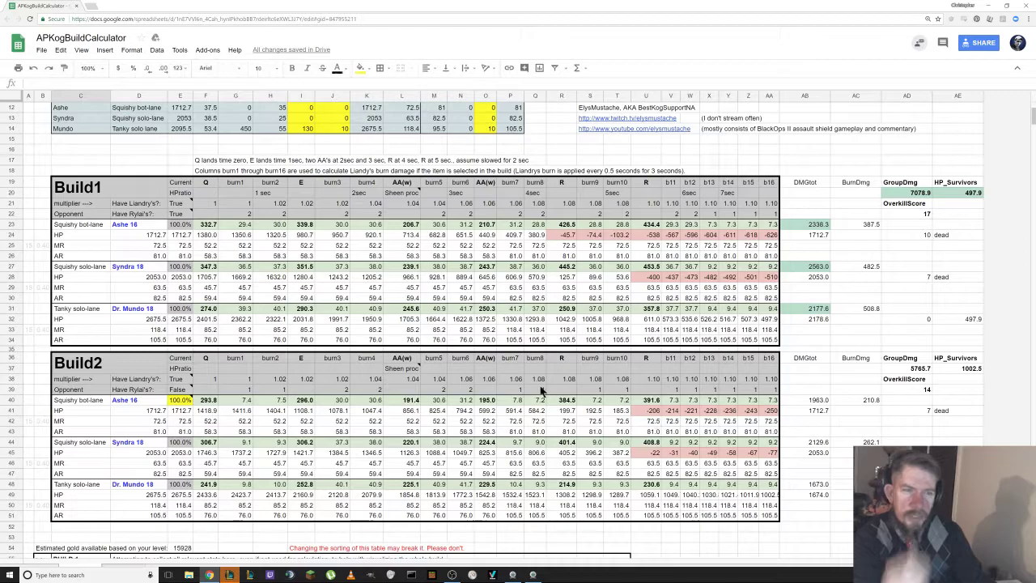
- Check the estimated gold and BUILD 1's gold remaining, then add Deathcrown (Ornn) to the BUILD 1 items
{"action": "scroll", "coordinate": [230, 276], "scroll_direction": "up", "scroll_amount": 3}
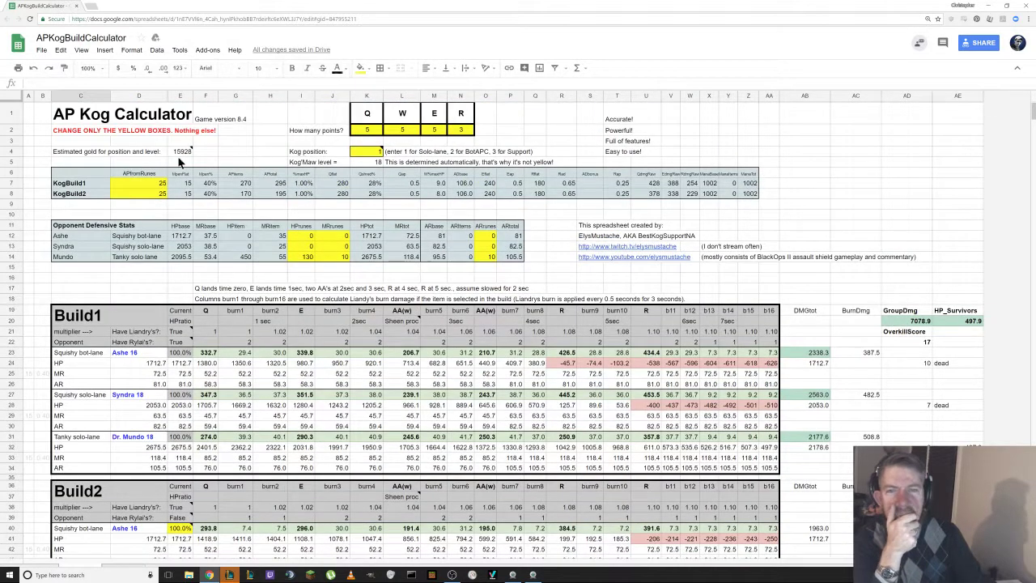
{"action": "scroll", "coordinate": [188, 366], "scroll_direction": "down", "scroll_amount": 1}
{"action": "scroll", "coordinate": [194, 357], "scroll_direction": "down", "scroll_amount": 15}
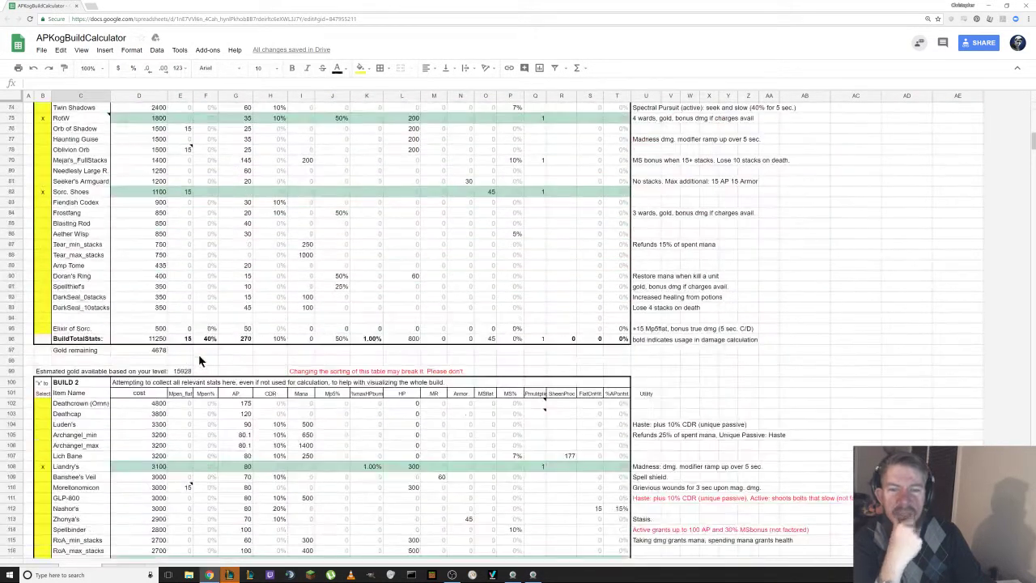
{"action": "left_click", "coordinate": [157, 352]}
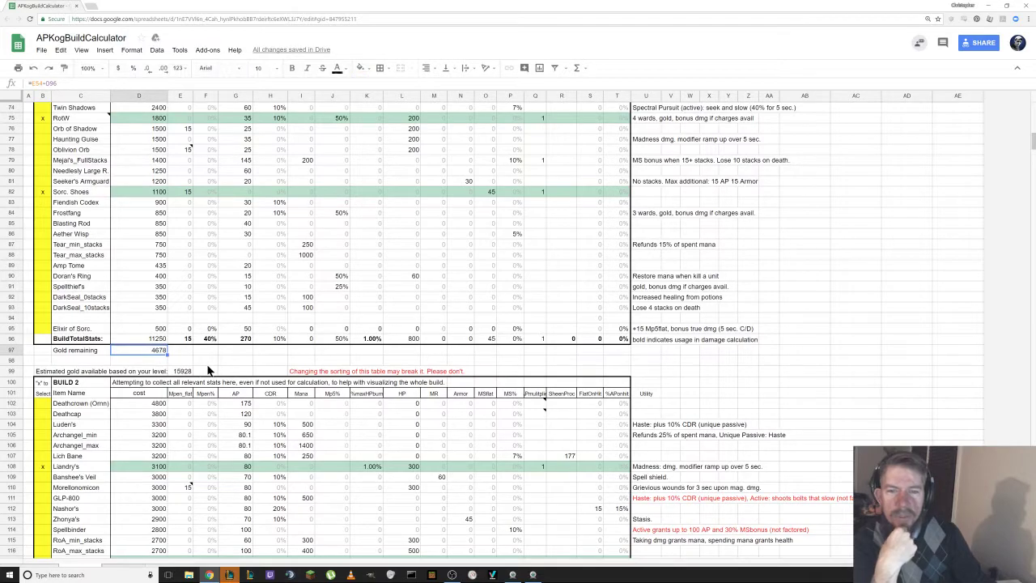
{"action": "scroll", "coordinate": [208, 370], "scroll_direction": "up", "scroll_amount": 7}
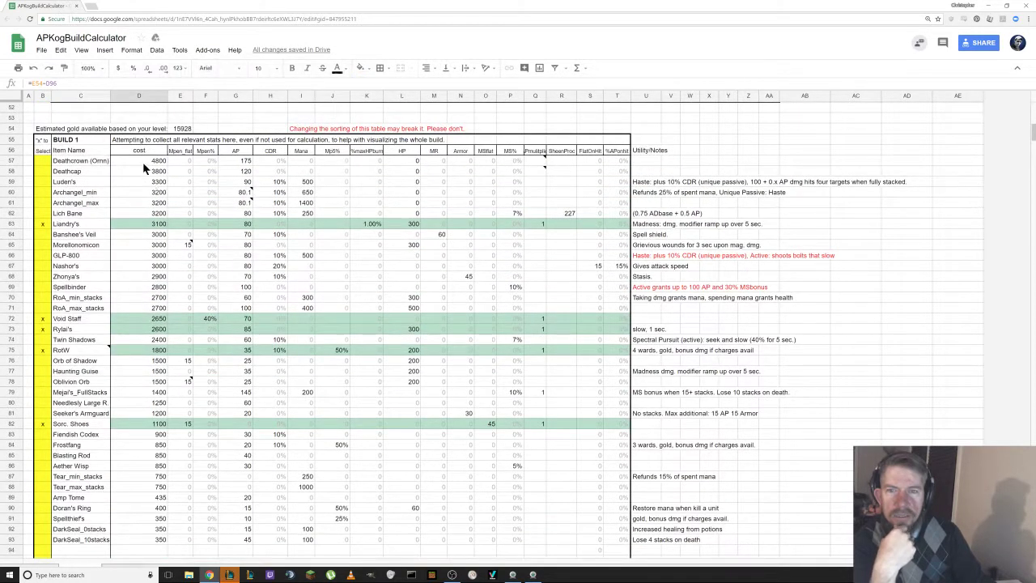
{"action": "left_click", "coordinate": [42, 160]}
{"action": "type", "text": "x"}
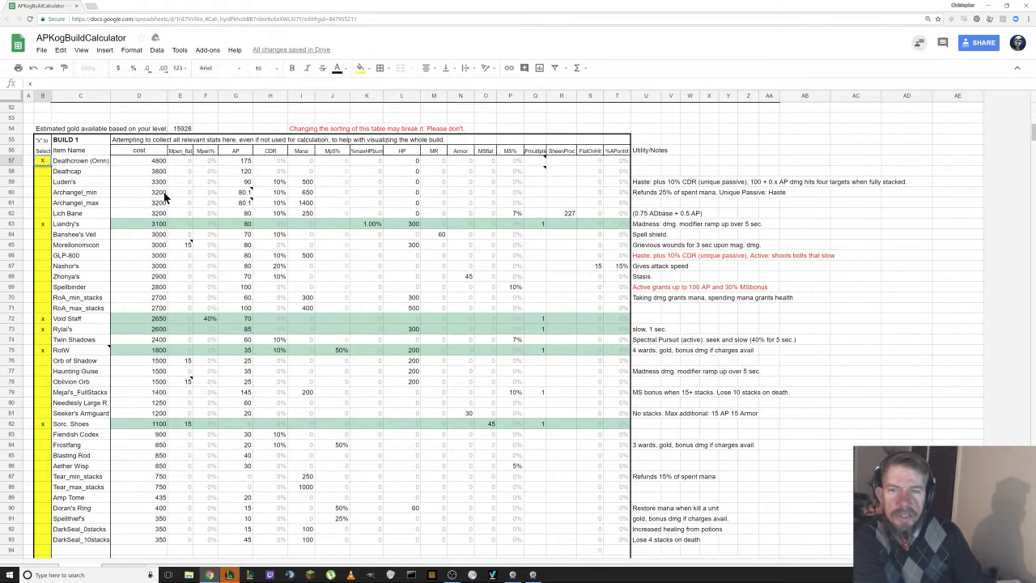
{"action": "key", "text": "Return"}
- Compare the updated Build1 results with Build2 and review the BUILD 1 gold remaining and the BUILD 2 item selection
{"action": "scroll", "coordinate": [405, 207], "scroll_direction": "up", "scroll_amount": 15}
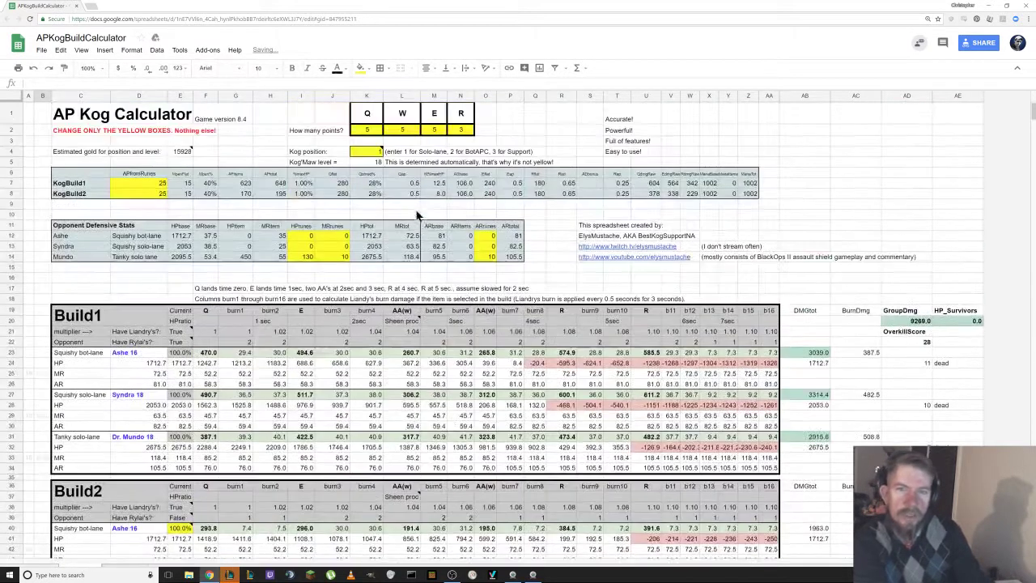
{"action": "scroll", "coordinate": [431, 271], "scroll_direction": "down", "scroll_amount": 4}
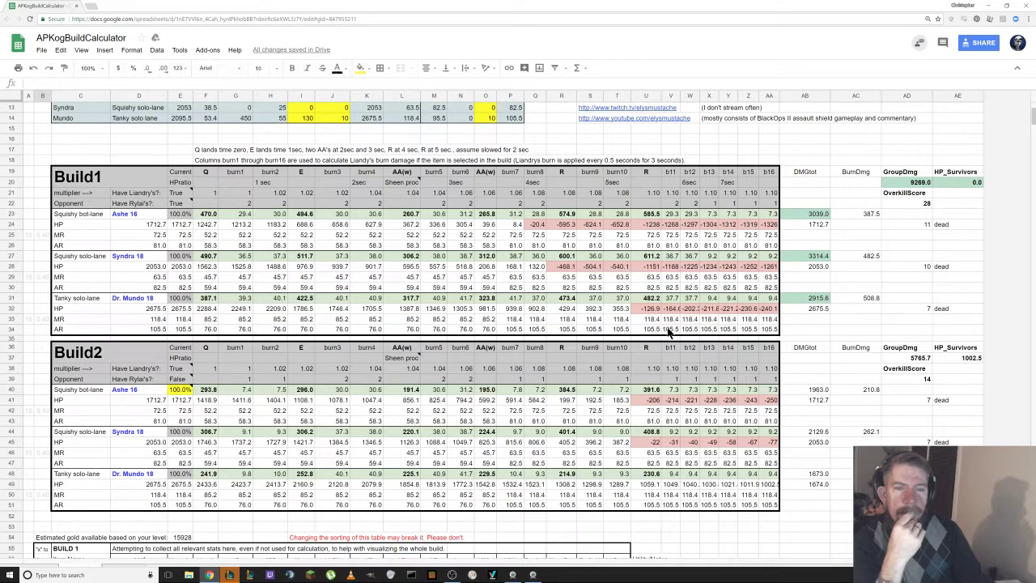
{"action": "scroll", "coordinate": [669, 332], "scroll_direction": "up", "scroll_amount": 3}
{"action": "scroll", "coordinate": [669, 332], "scroll_direction": "up", "scroll_amount": 1}
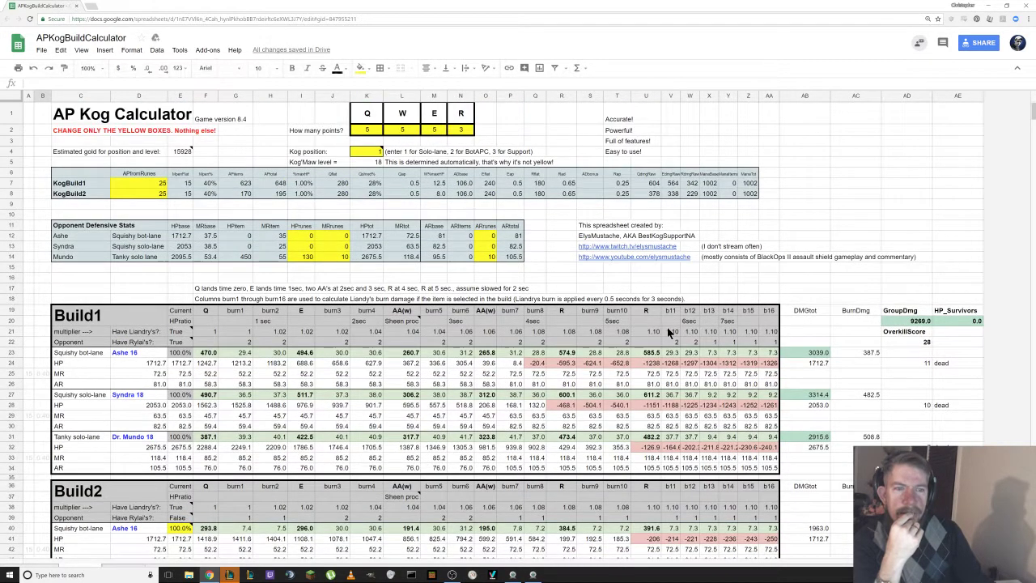
{"action": "scroll", "coordinate": [667, 327], "scroll_direction": "down", "scroll_amount": 14}
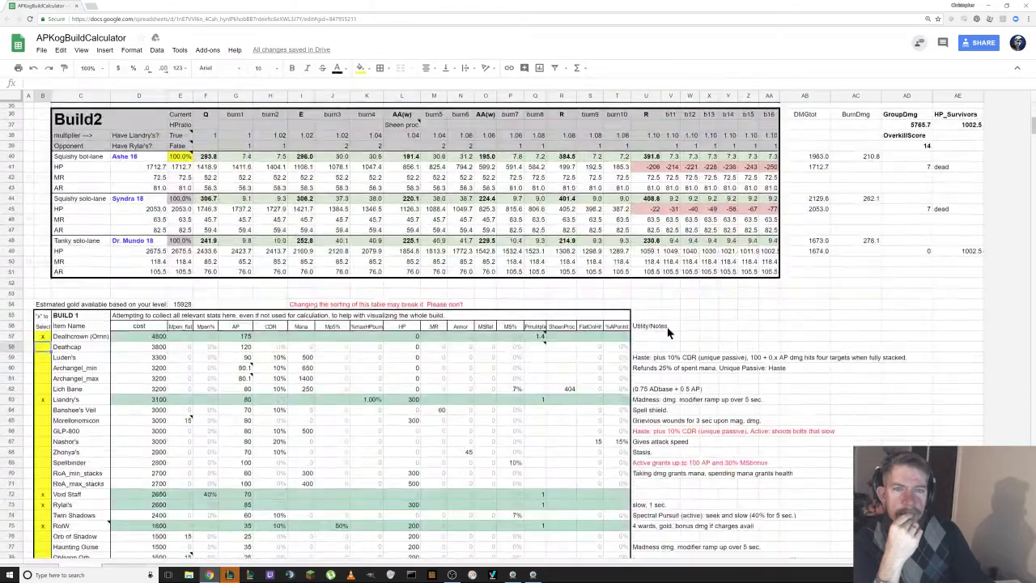
{"action": "scroll", "coordinate": [669, 332], "scroll_direction": "down", "scroll_amount": 20}
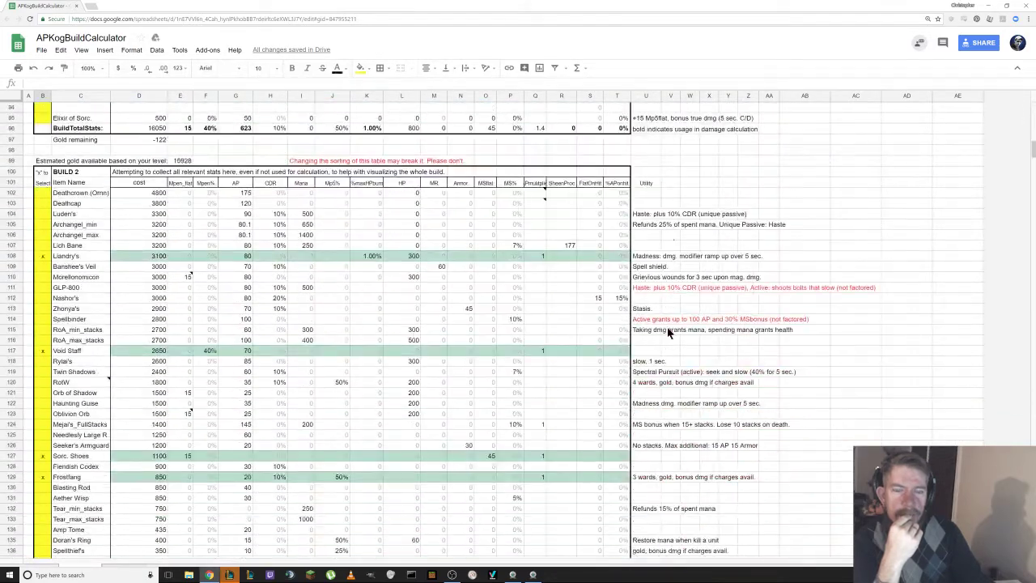
- Review the skill rank, Opponent Select, Opponent Build and Gold Calculation tables, and return to the calculator's summary and Build1 results
{"action": "scroll", "coordinate": [666, 332], "scroll_direction": "down", "scroll_amount": 18}
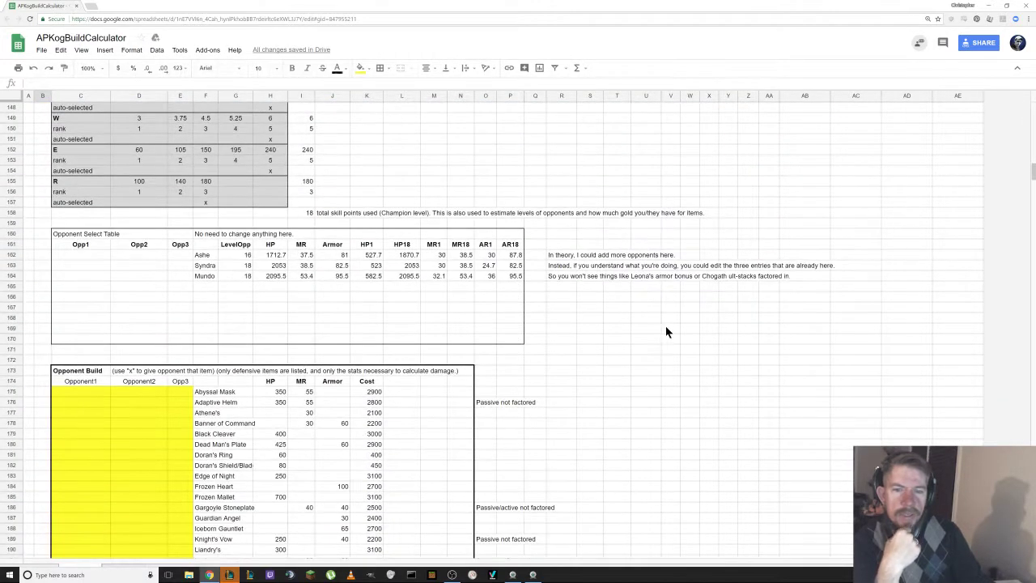
{"action": "scroll", "coordinate": [667, 331], "scroll_direction": "down", "scroll_amount": 11}
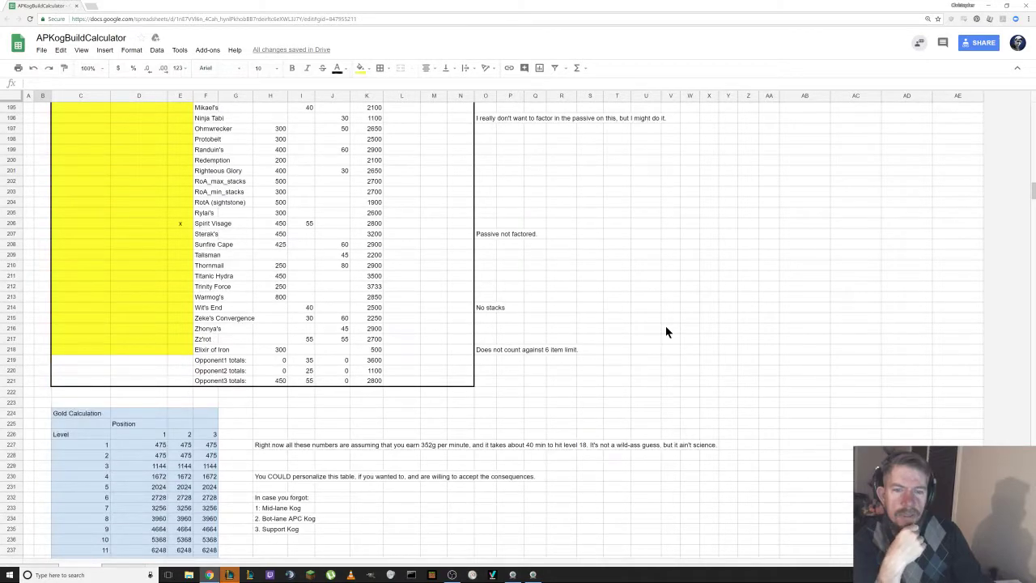
{"action": "scroll", "coordinate": [667, 331], "scroll_direction": "up", "scroll_amount": 6}
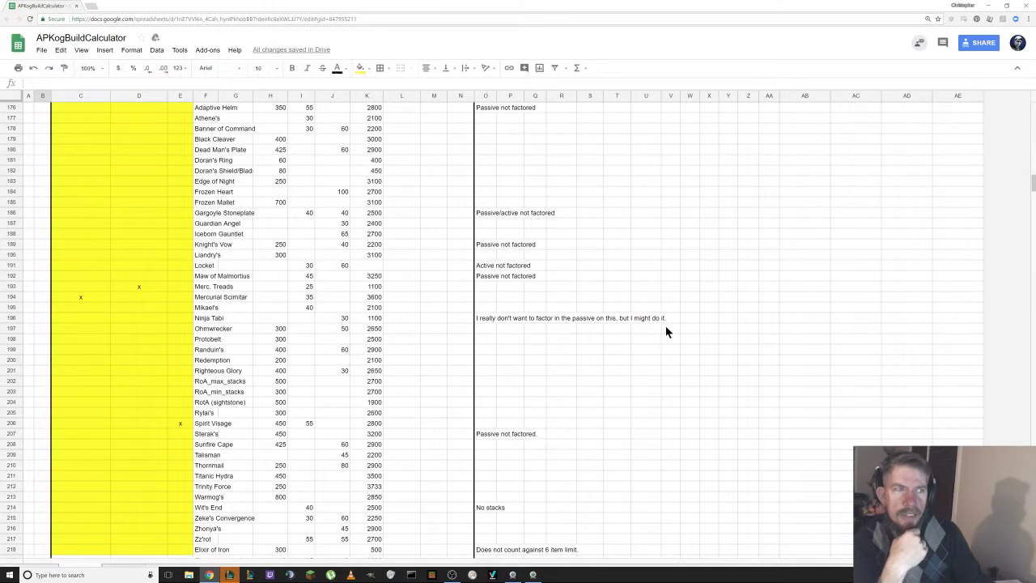
{"action": "scroll", "coordinate": [665, 326], "scroll_direction": "up", "scroll_amount": 14}
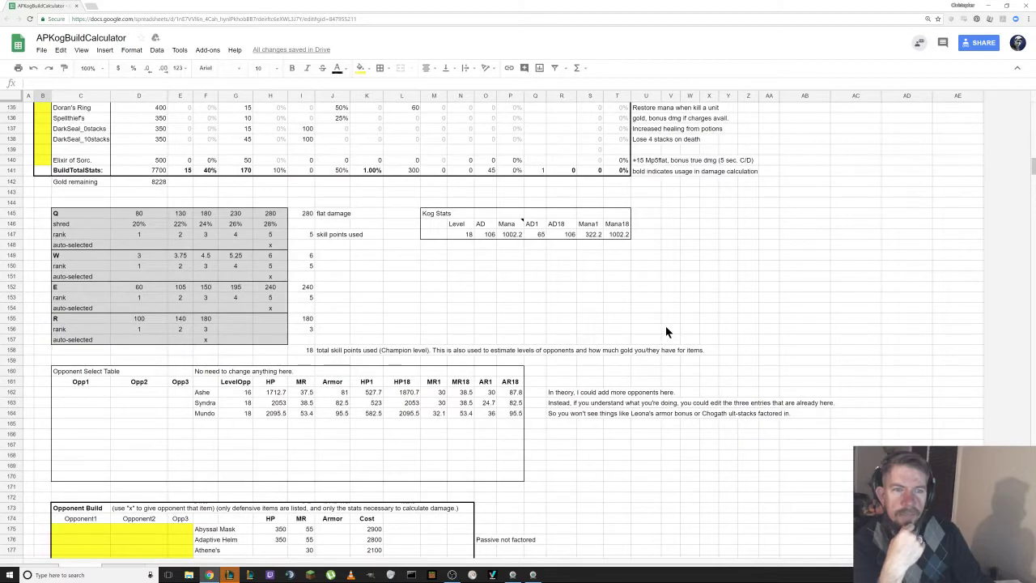
{"action": "scroll", "coordinate": [666, 327], "scroll_direction": "up", "scroll_amount": 12}
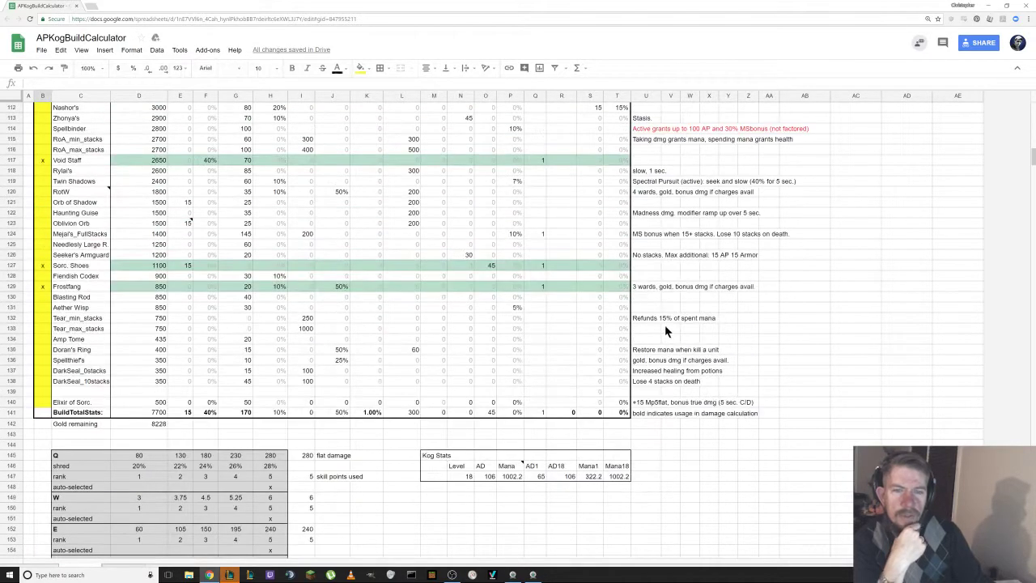
{"action": "scroll", "coordinate": [665, 329], "scroll_direction": "up", "scroll_amount": 19}
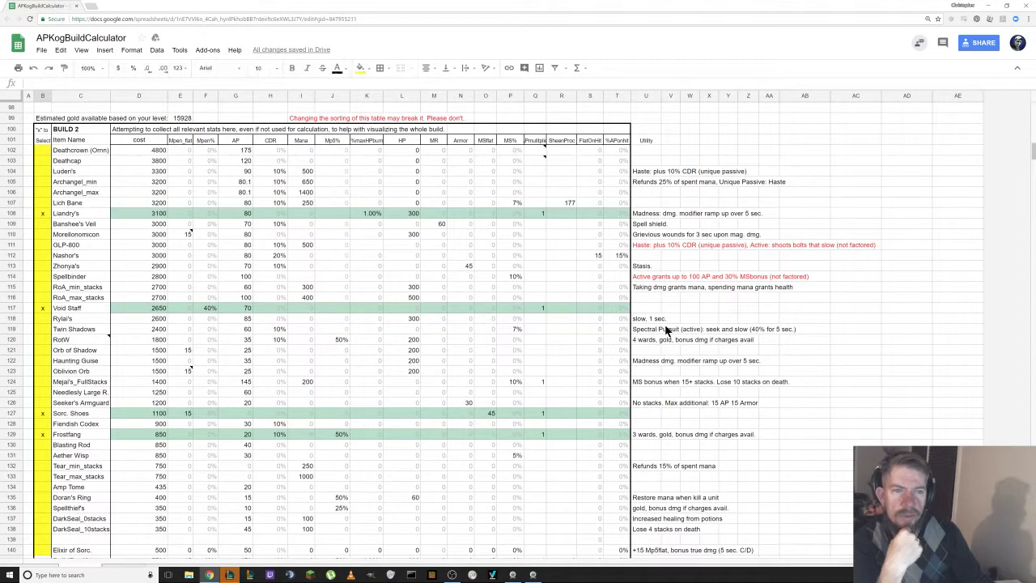
{"action": "scroll", "coordinate": [664, 324], "scroll_direction": "up", "scroll_amount": 13}
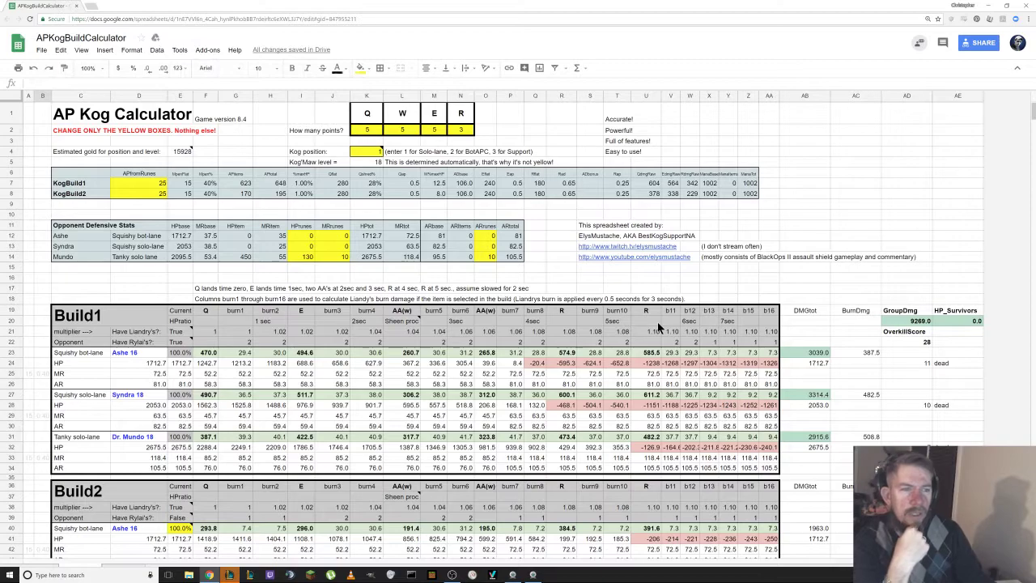
- Look over the options for making a copy of the spreadsheet and the available download formats, without choosing one
{"action": "left_click", "coordinate": [41, 51]}
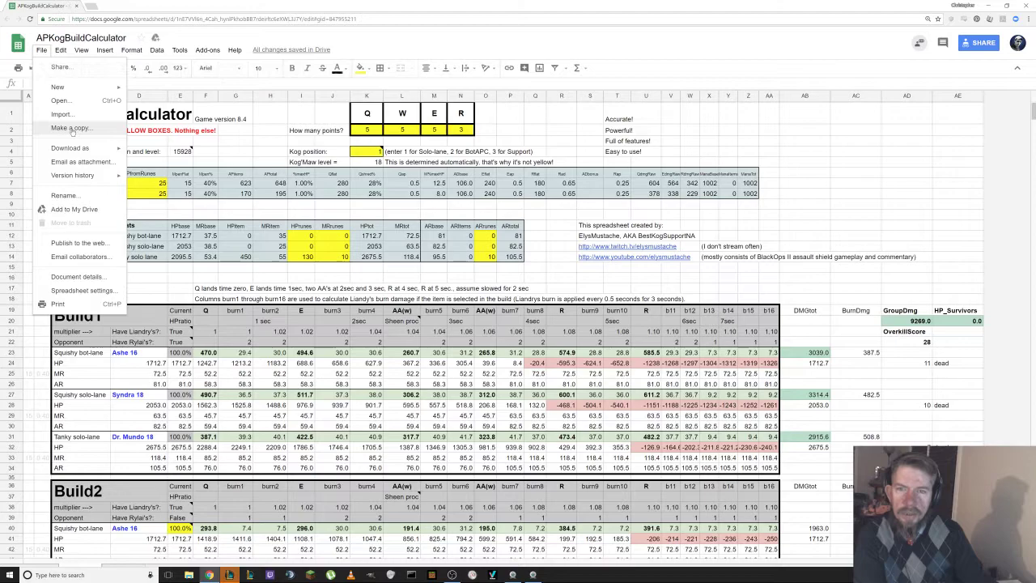
{"action": "mouse_move", "coordinate": [79, 150]}
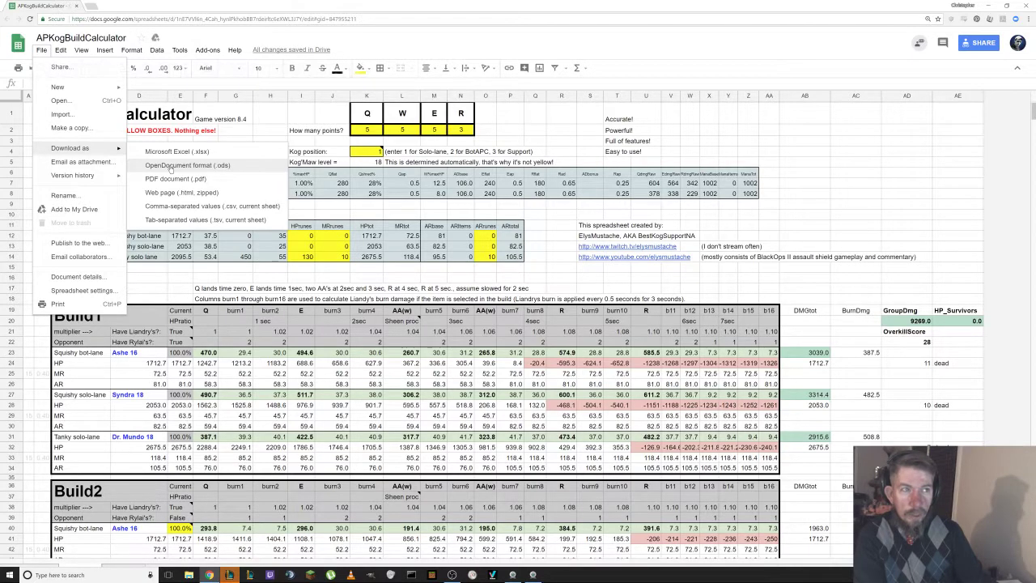
{"action": "left_click", "coordinate": [392, 36]}
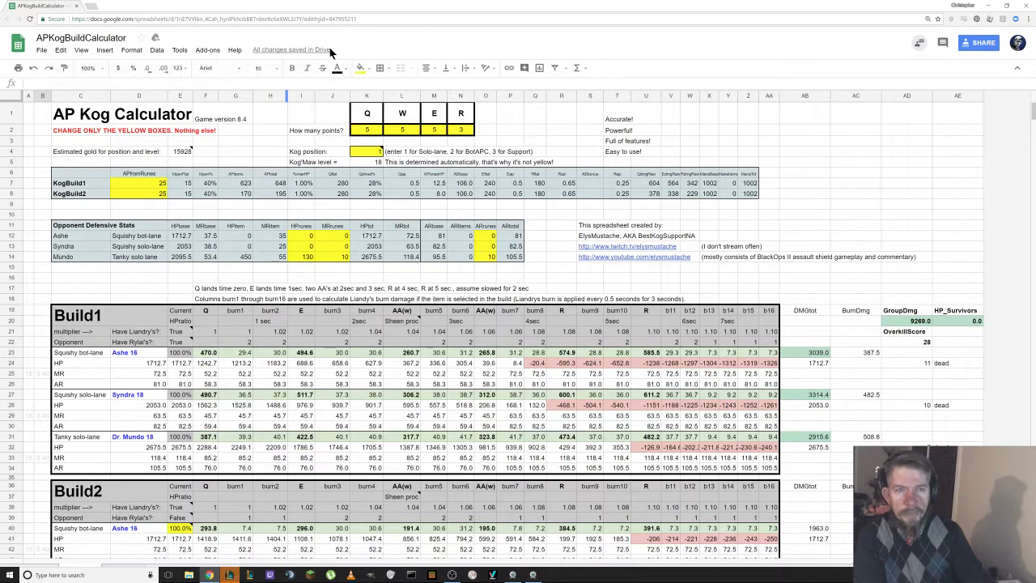